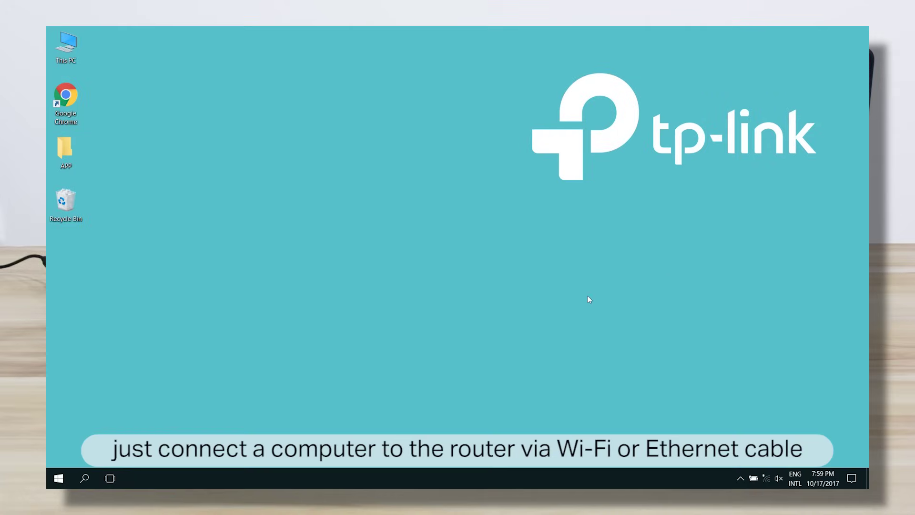
Join the 1-NewRouter Wi-Fi network from the Windows tray network list.
click(769, 471)
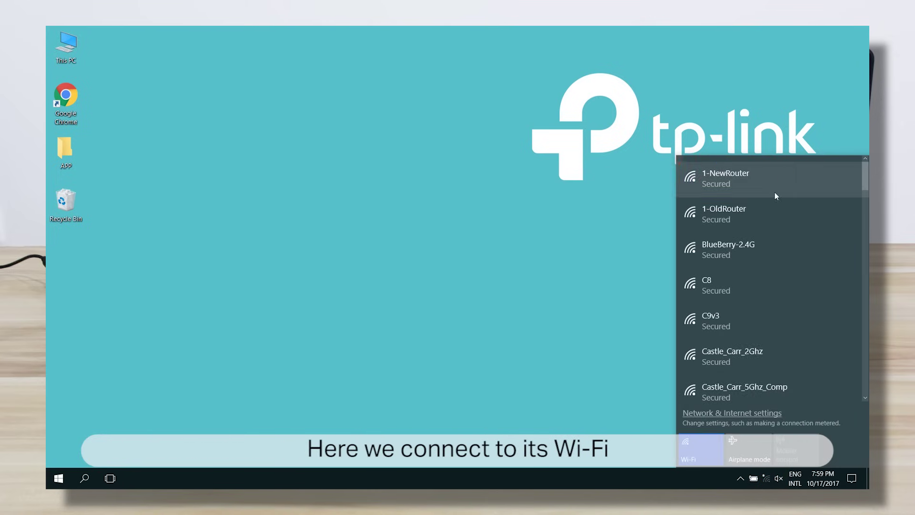
click(773, 183)
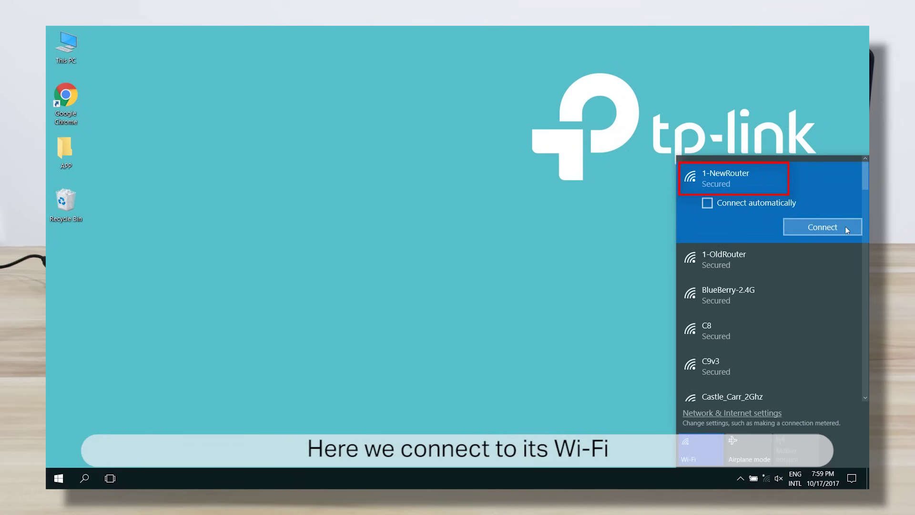
click(845, 227)
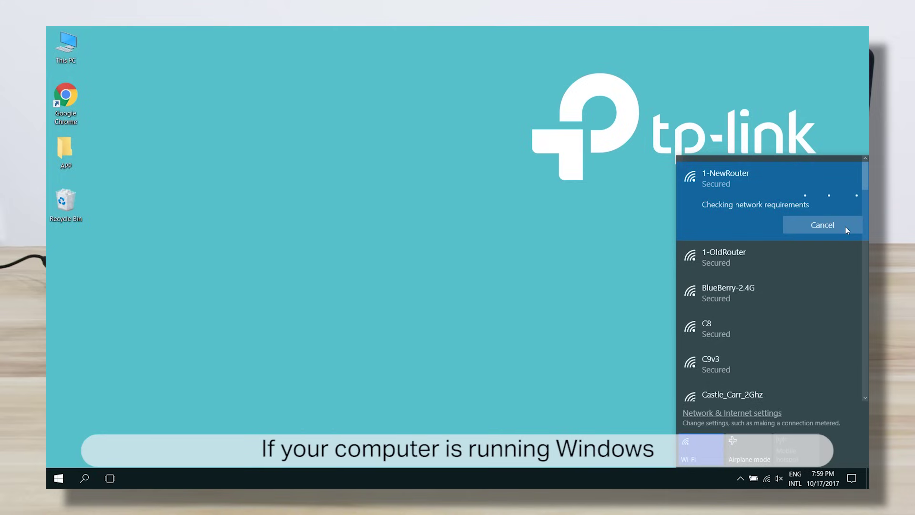
click(433, 237)
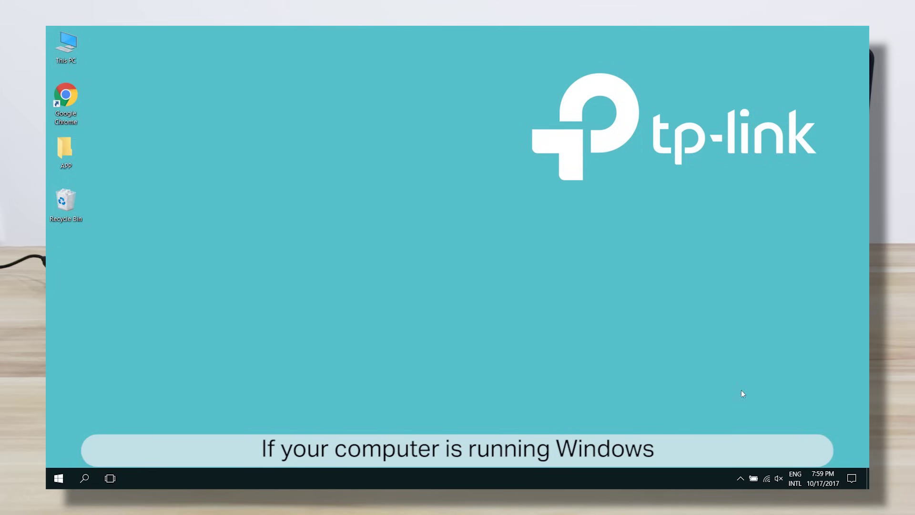
Check the Wi-Fi connection details to read default gateway 192.168.0.1, then close the status windows.
right_click(766, 478)
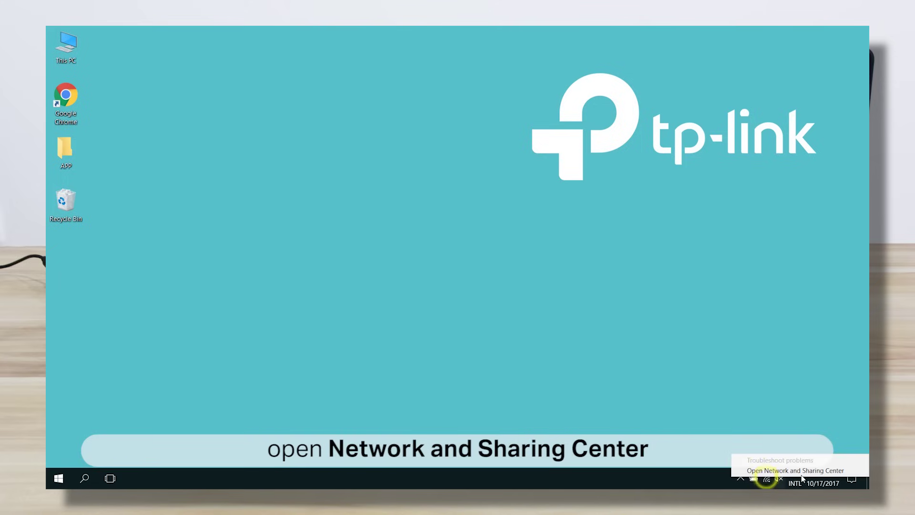
click(855, 472)
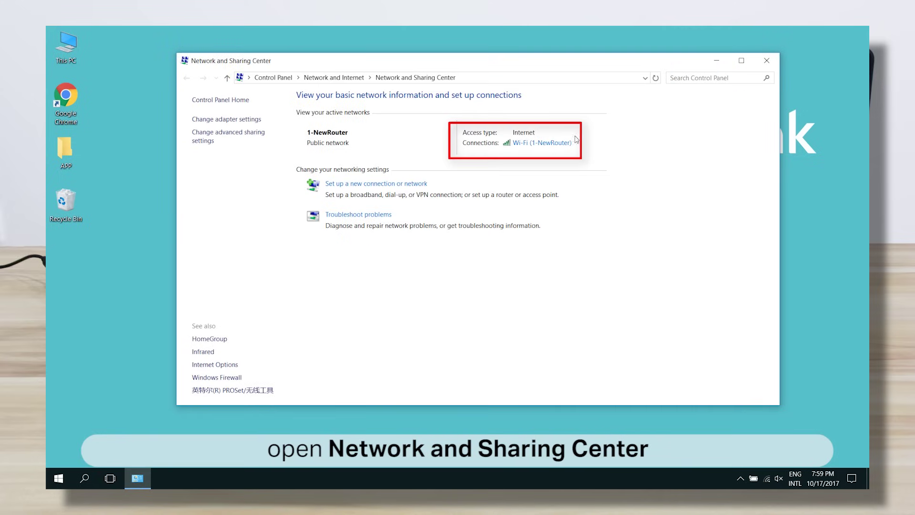
click(549, 143)
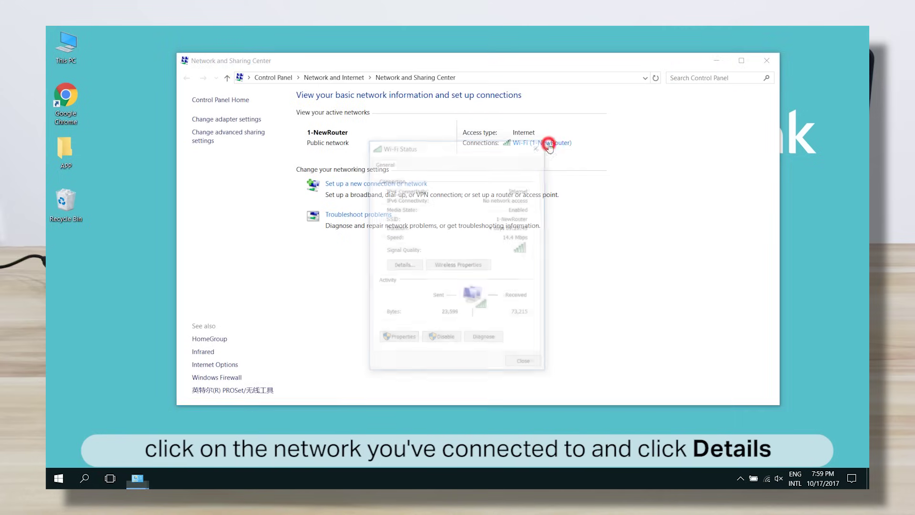
click(416, 268)
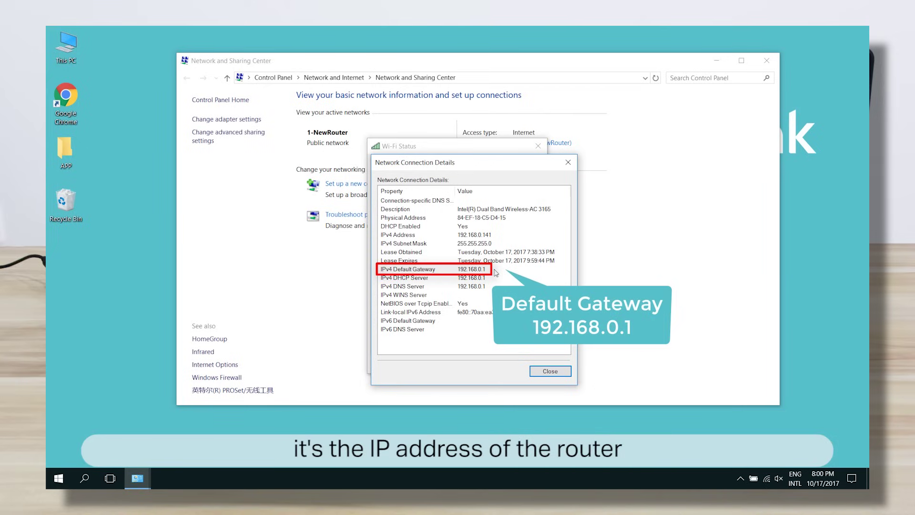
click(568, 162)
click(539, 148)
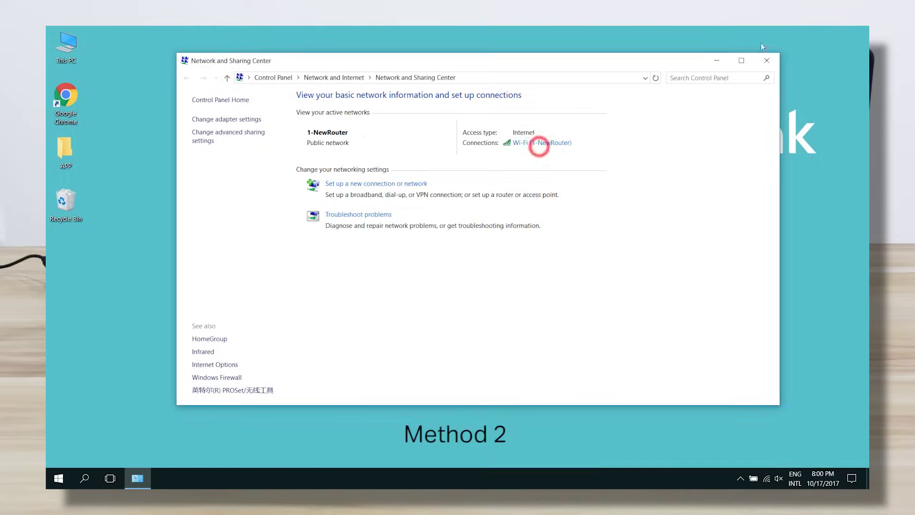
Close Network and Sharing Center and launch Command Prompt by searching 'cmd'.
click(766, 60)
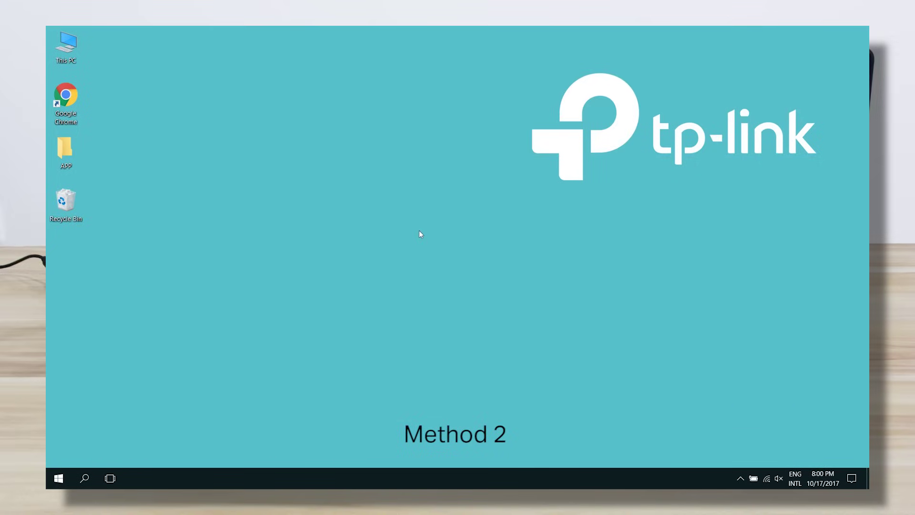
click(94, 477)
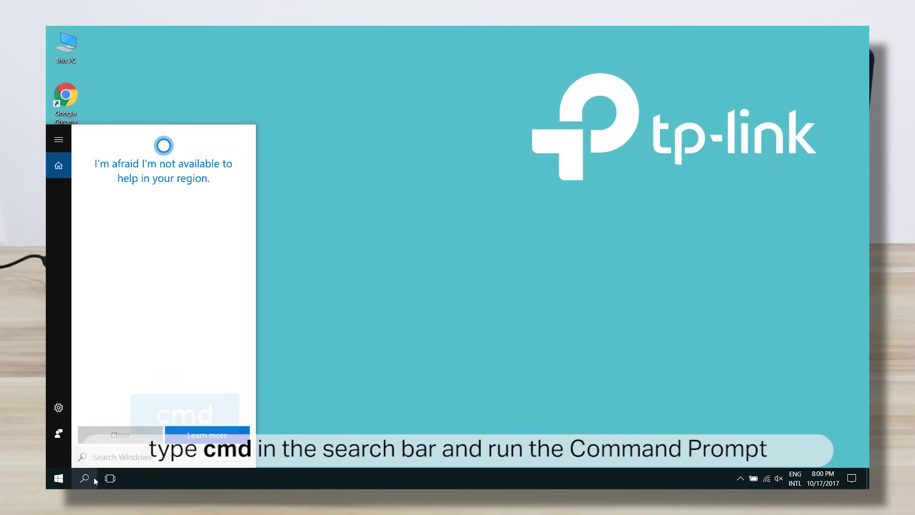
text(cmd)
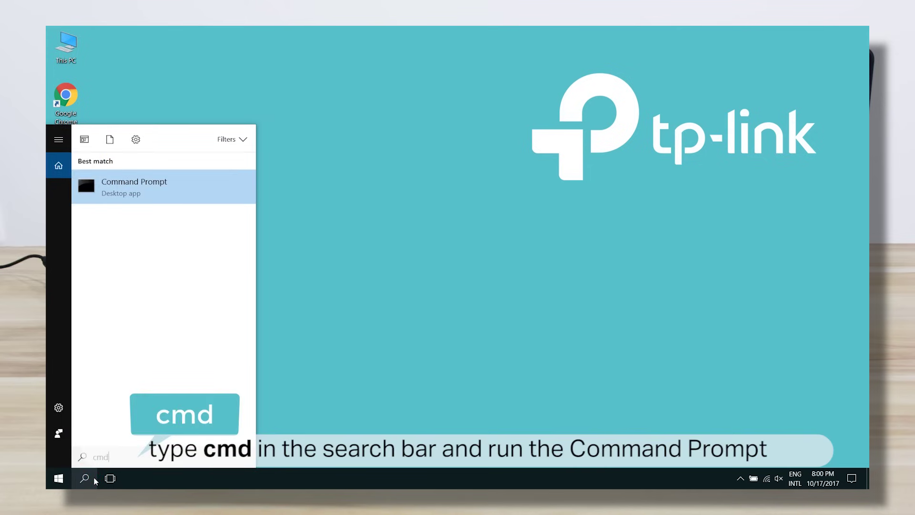
click(188, 190)
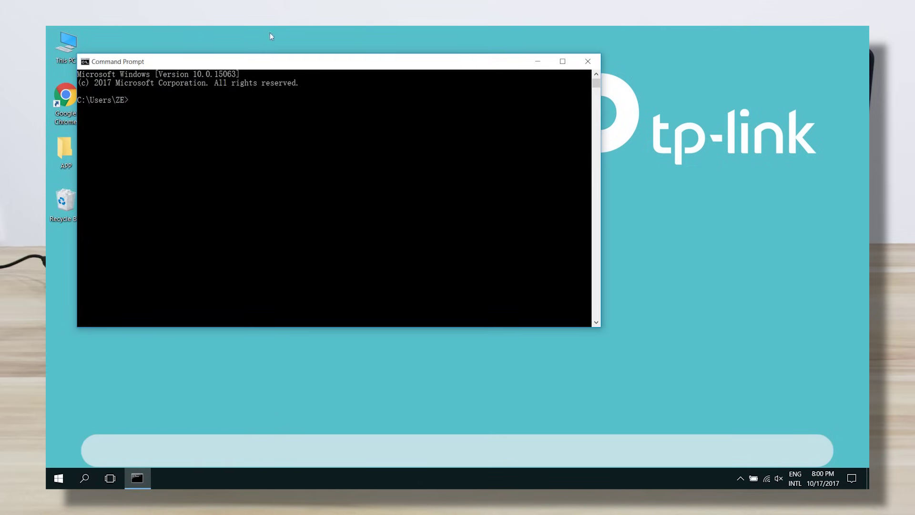
drag(267, 62, 394, 93)
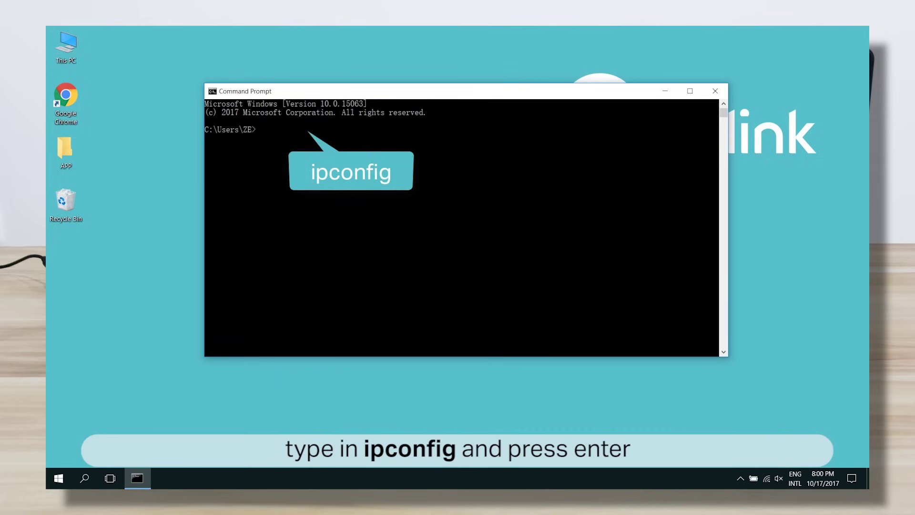
Run ipconfig to confirm default gateway 192.168.0.1, then close Command Prompt.
text(ipconfig)
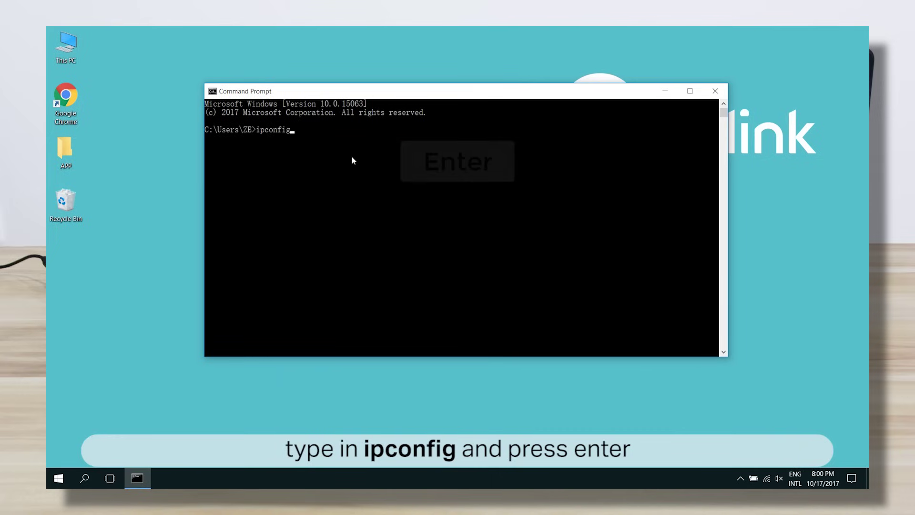
key(Return)
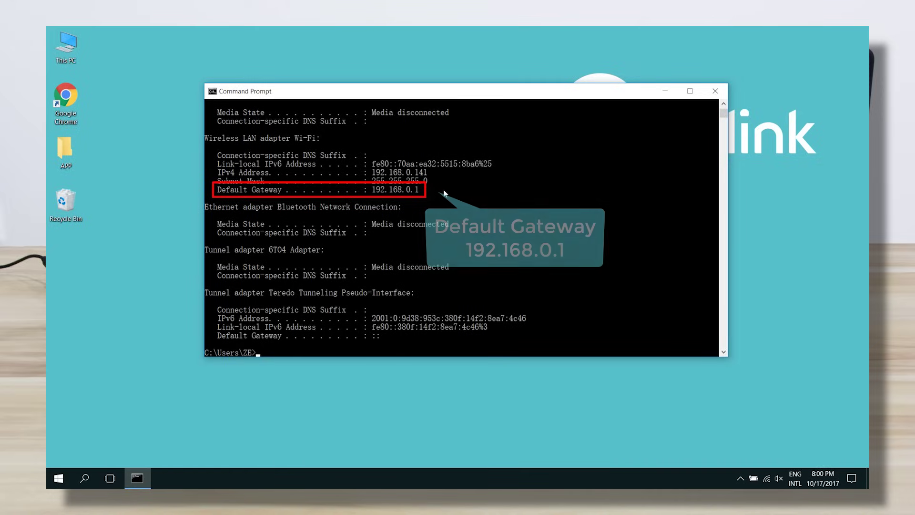
click(716, 96)
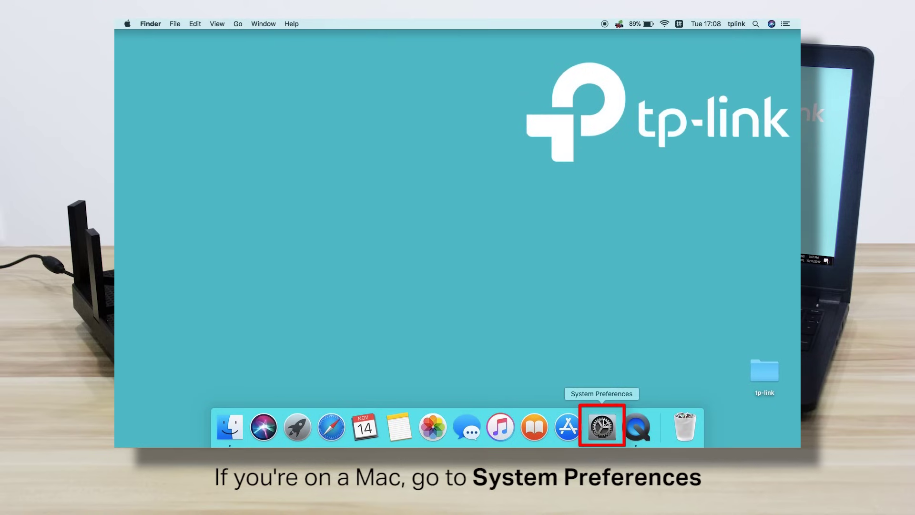
Show the Wi-Fi TCP/IP settings in macOS Network preferences with router address 192.168.0.1.
click(604, 422)
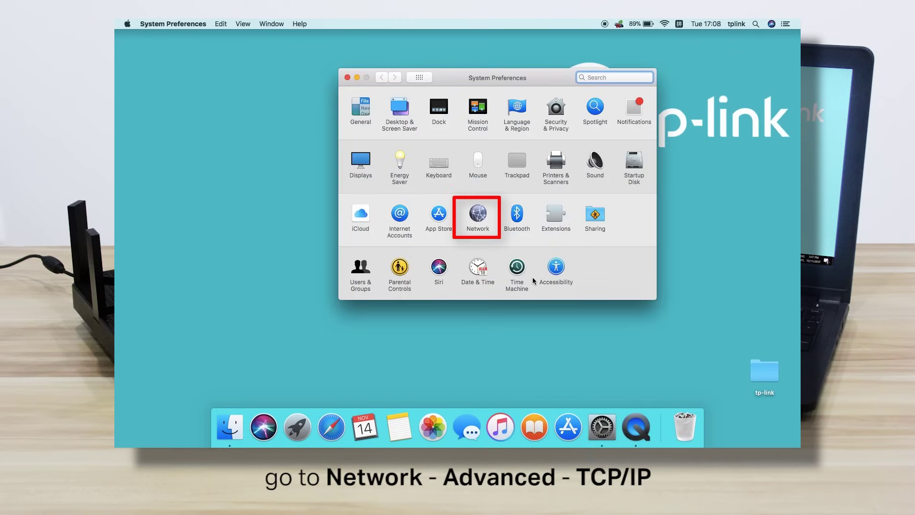
click(478, 214)
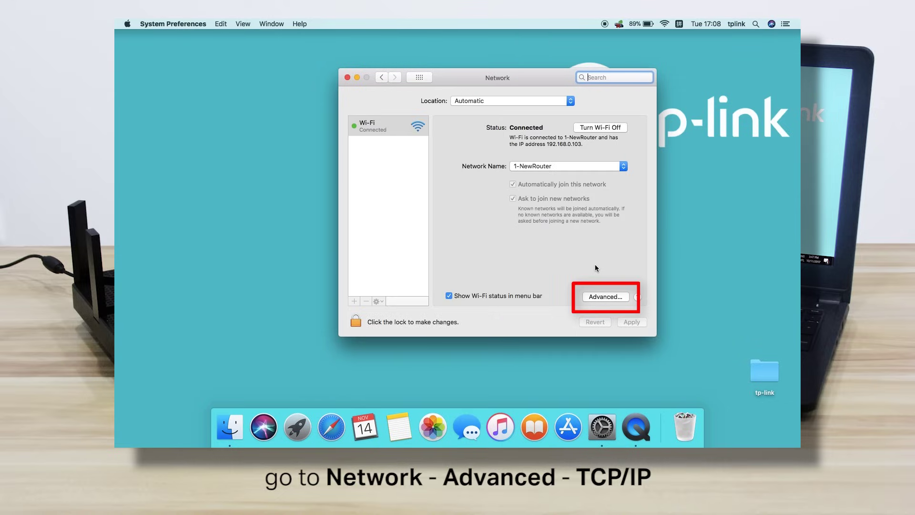
click(613, 296)
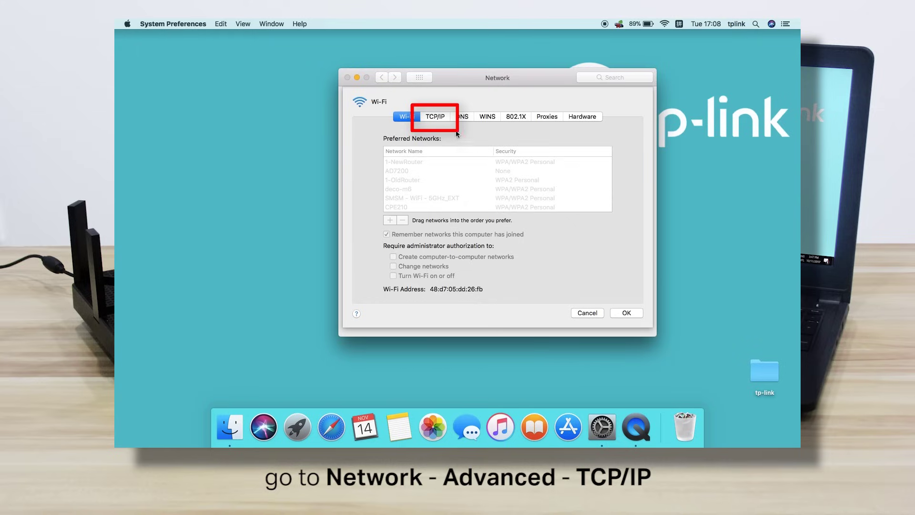
click(444, 119)
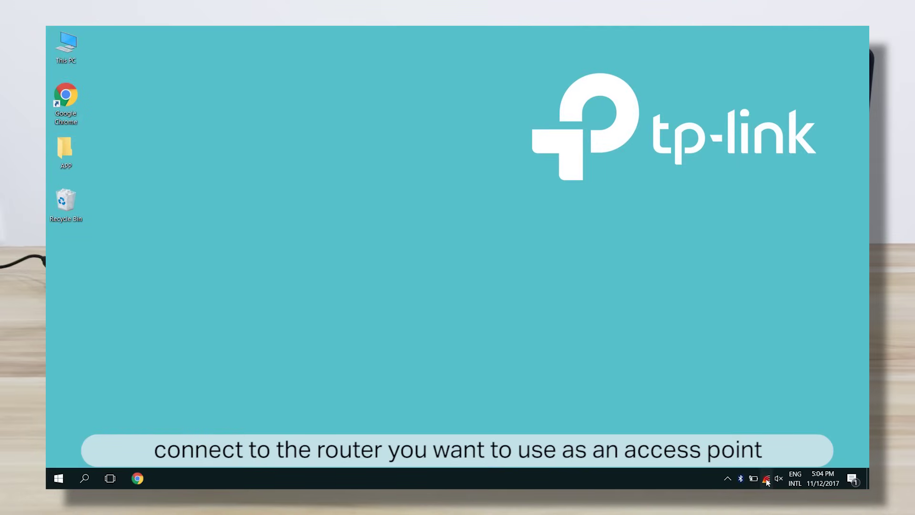
Connect Windows to the 1-NewRouter Wi-Fi network from the tray network list.
click(766, 479)
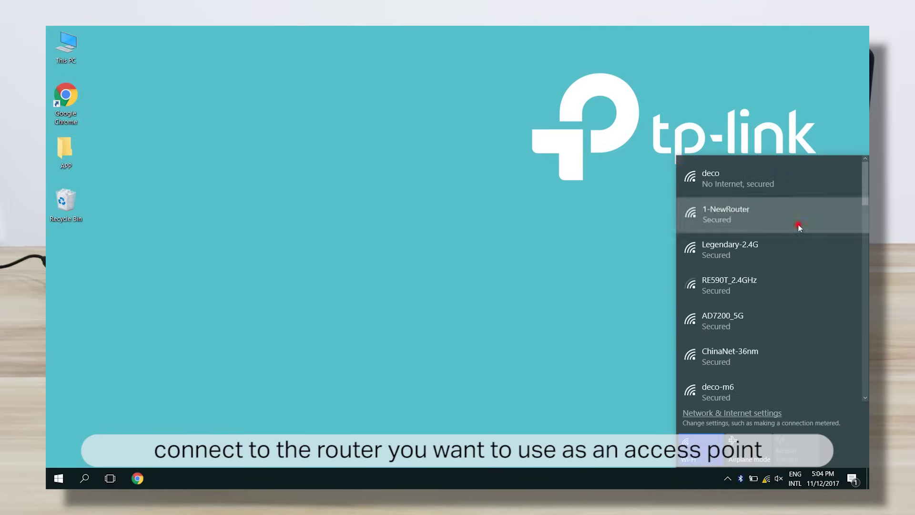
click(798, 223)
click(848, 266)
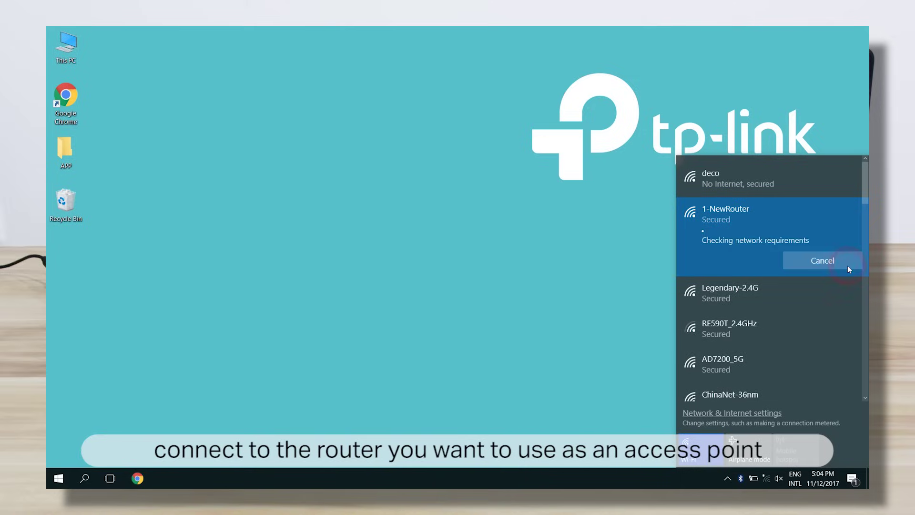
click(468, 257)
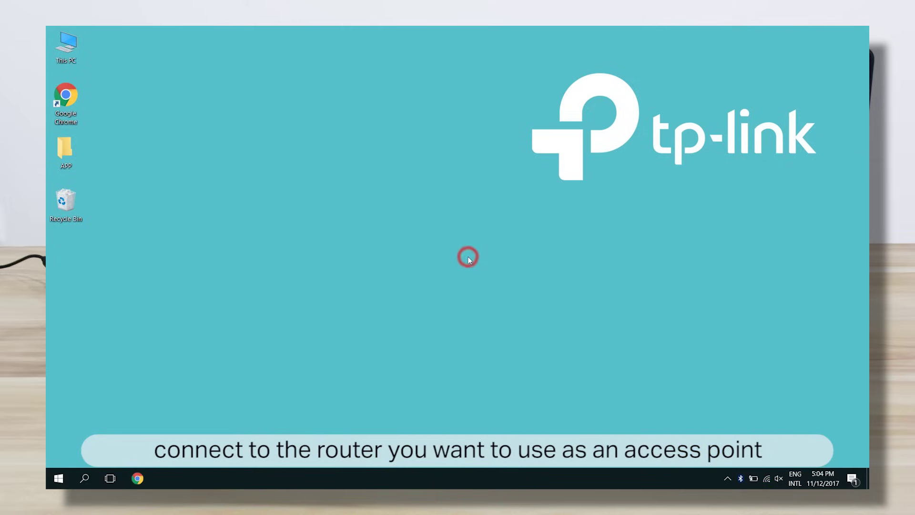
Load the router login page at 192.168.0.1 in Chrome.
click(145, 477)
click(368, 37)
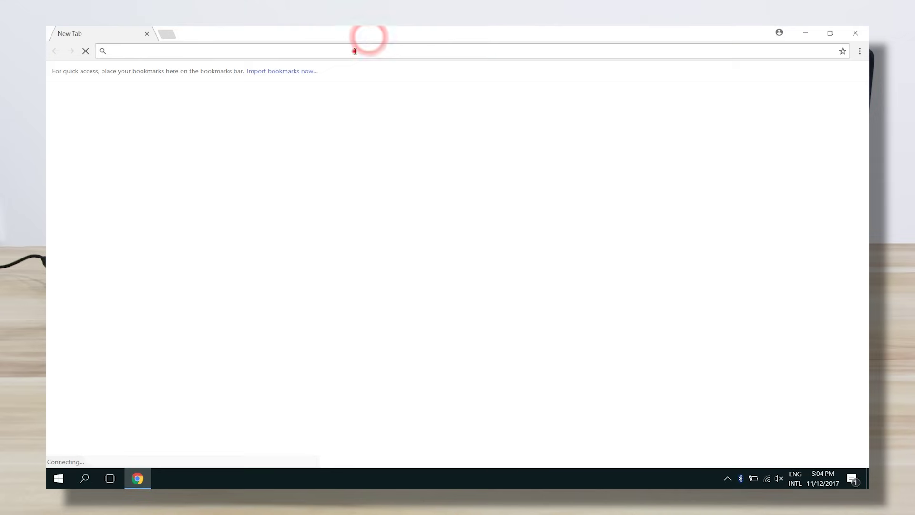
click(354, 51)
text(192.)
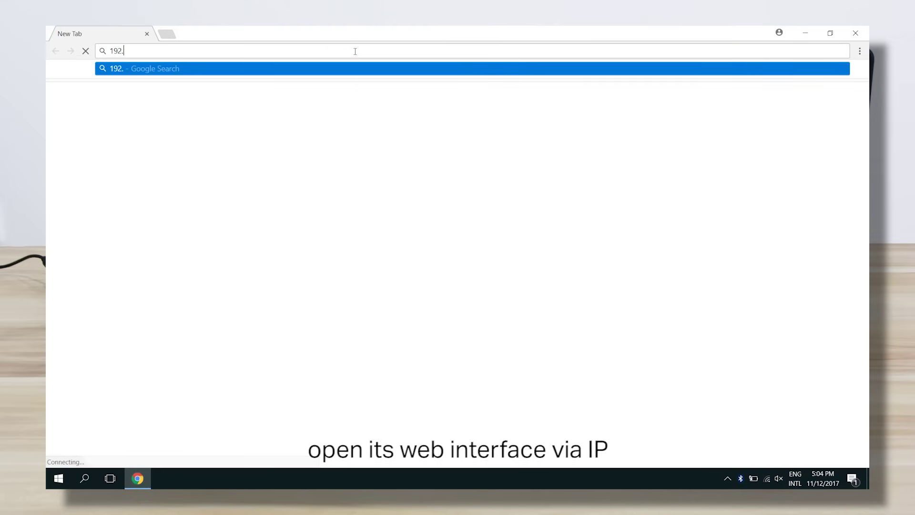
text(168.0.1)
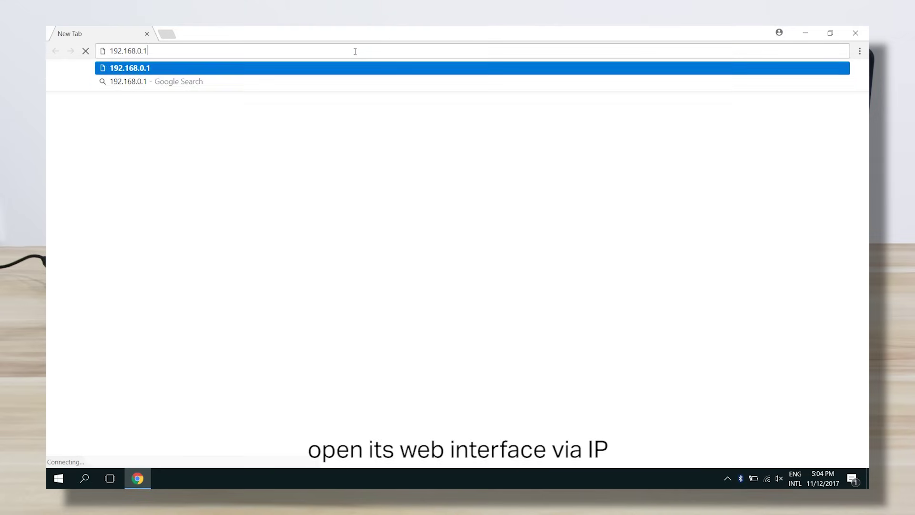
key(Return)
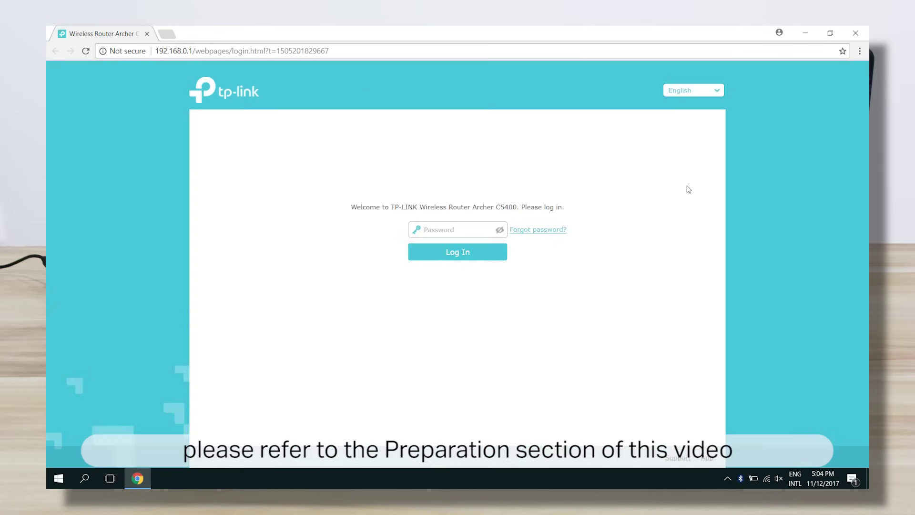
Log in to the Archer C5400 with the router password.
click(466, 230)
text(admin)
key(Return)
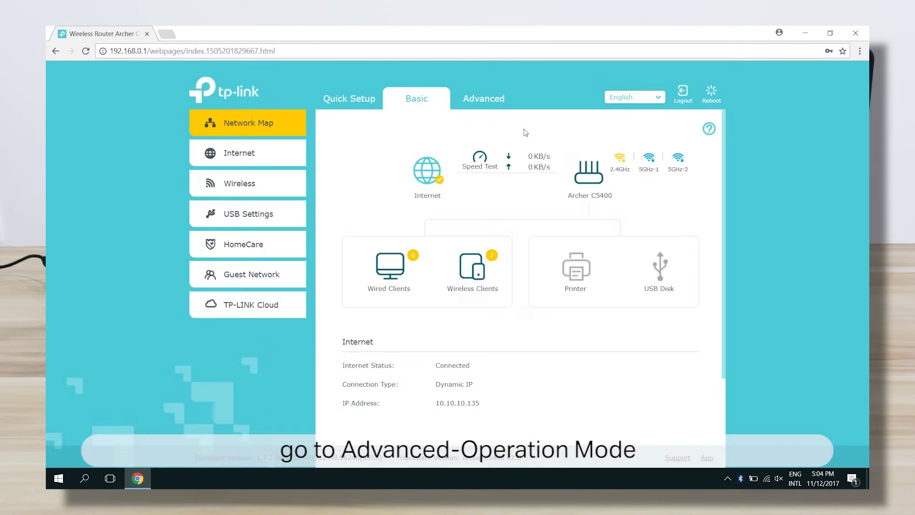
Set Advanced > Operation Mode to Access Point, save, and confirm the reboot.
click(501, 101)
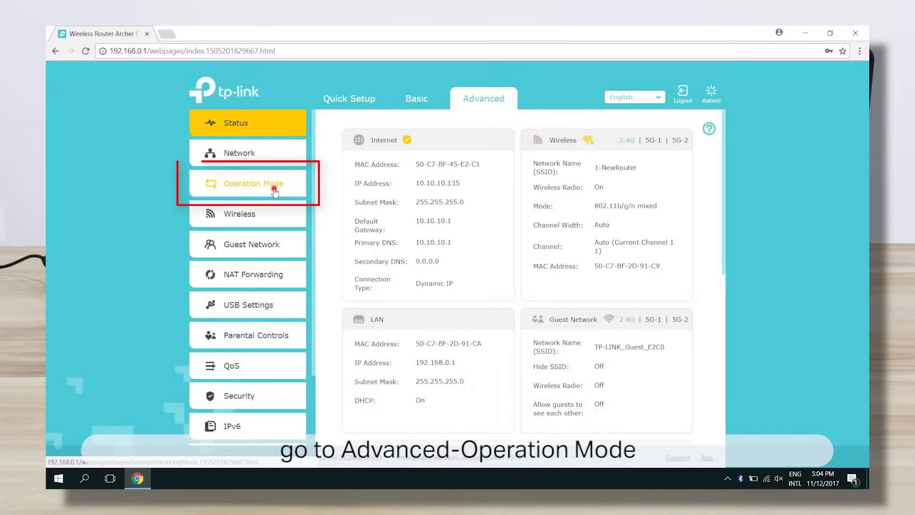
click(275, 191)
click(351, 251)
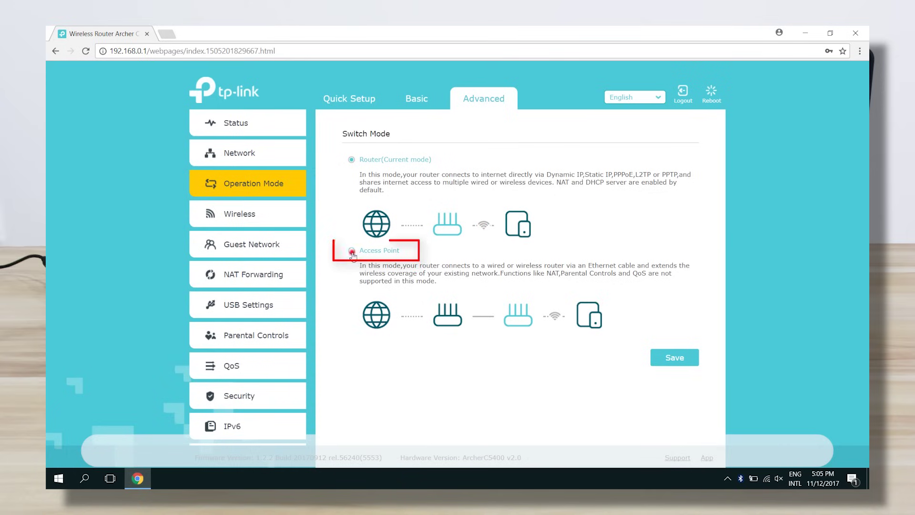
click(691, 362)
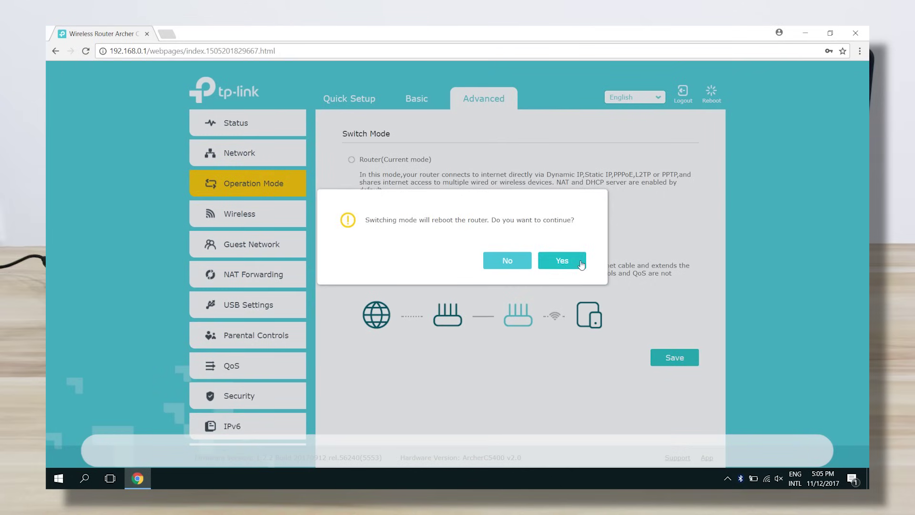
click(581, 263)
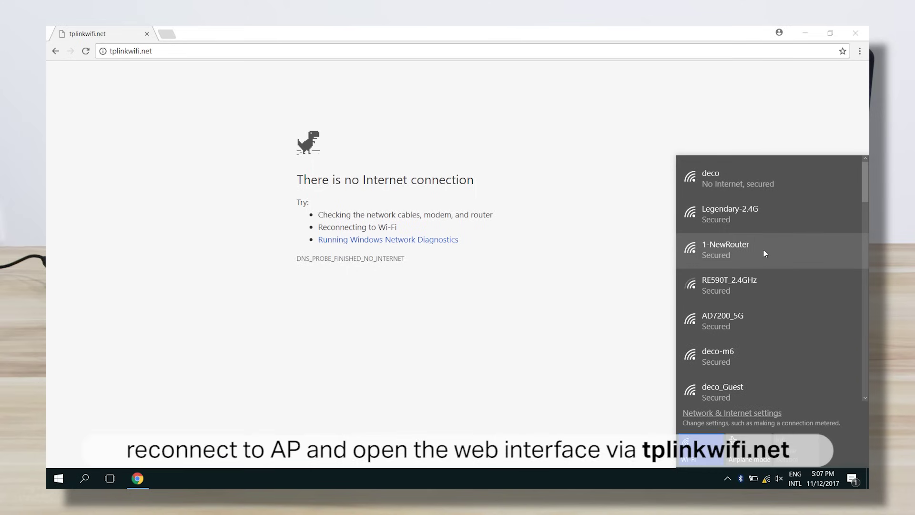
Reconnect to 1-NewRouter and reload tplinkwifi.net to reach the Archer C5400 login page.
click(763, 250)
click(816, 298)
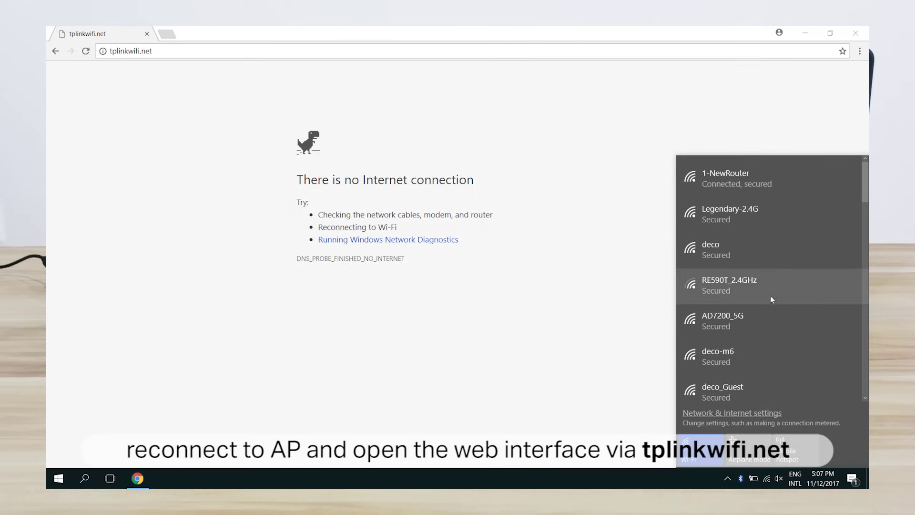
click(453, 106)
click(263, 47)
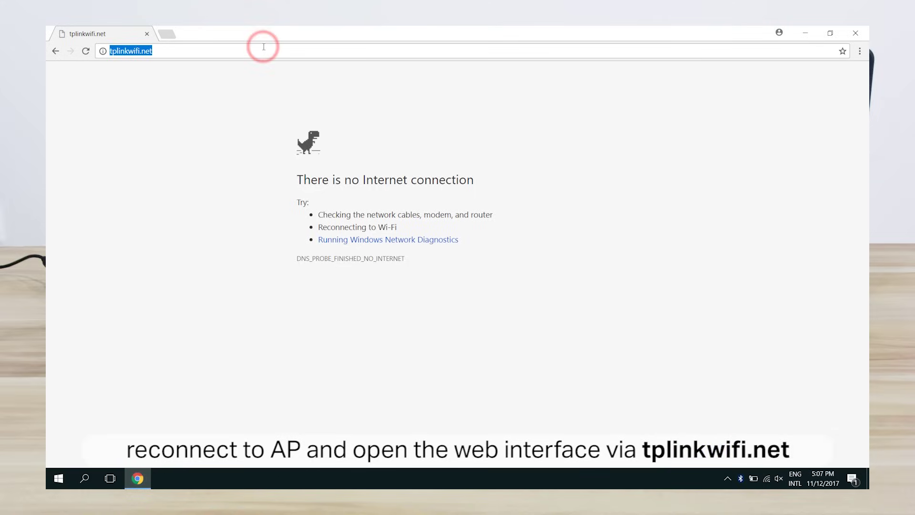
key(Return)
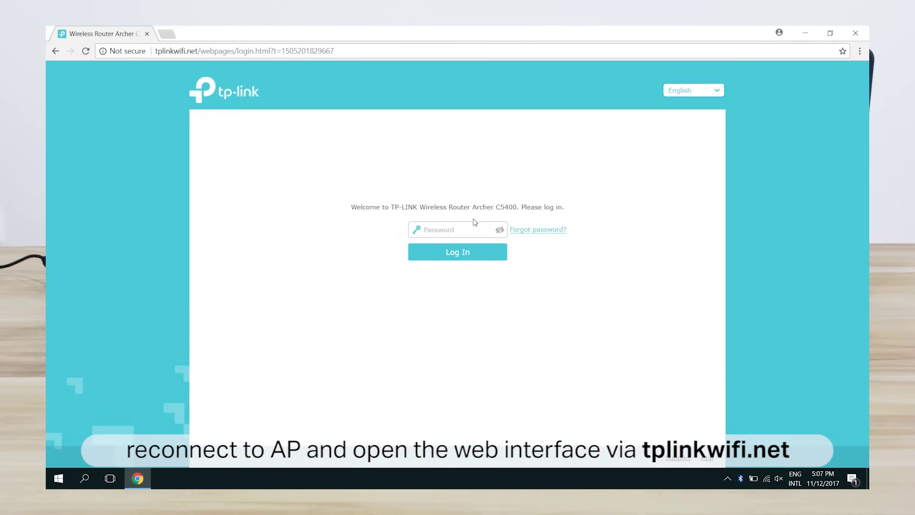
Log in with the router password, accept the wireless settings, and save the Quick Setup summary.
click(472, 228)
text(admin)
key(Return)
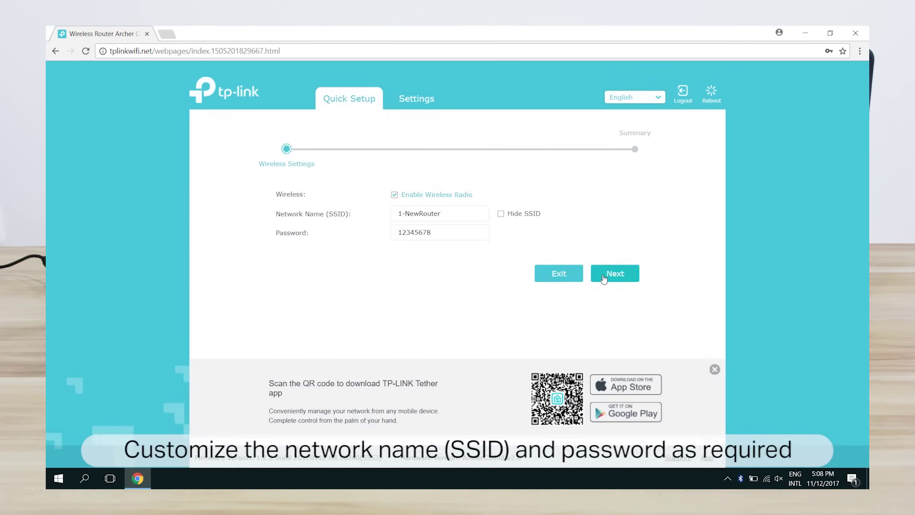
click(604, 279)
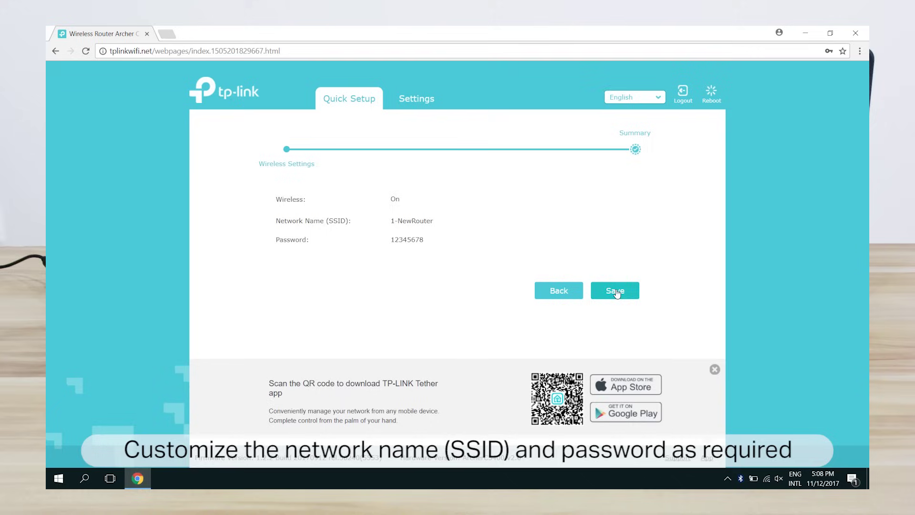
click(616, 292)
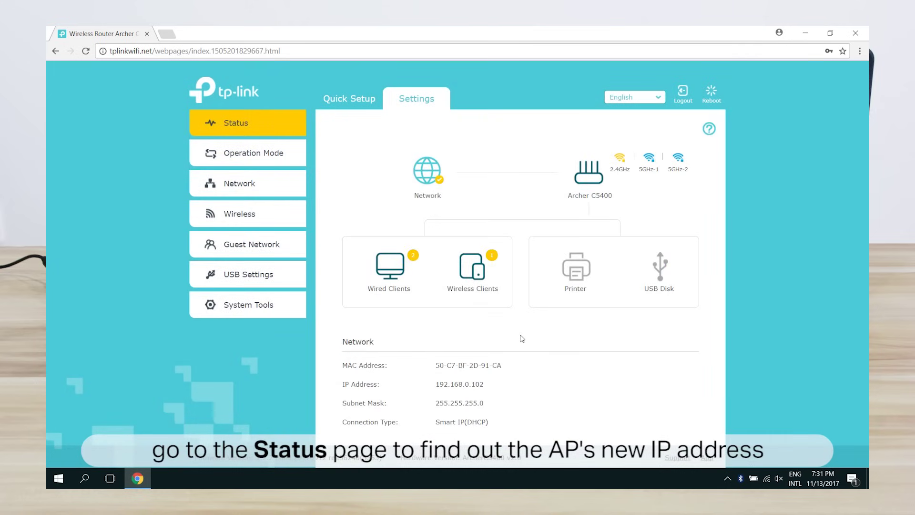
scroll(522, 338, down, 2)
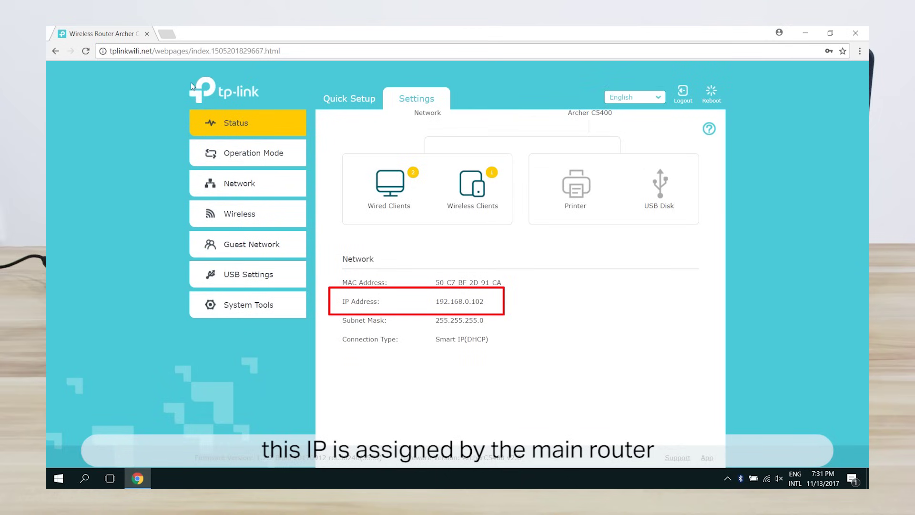
Open 192.168.0.102 in a new tab and log in with the router password.
click(172, 37)
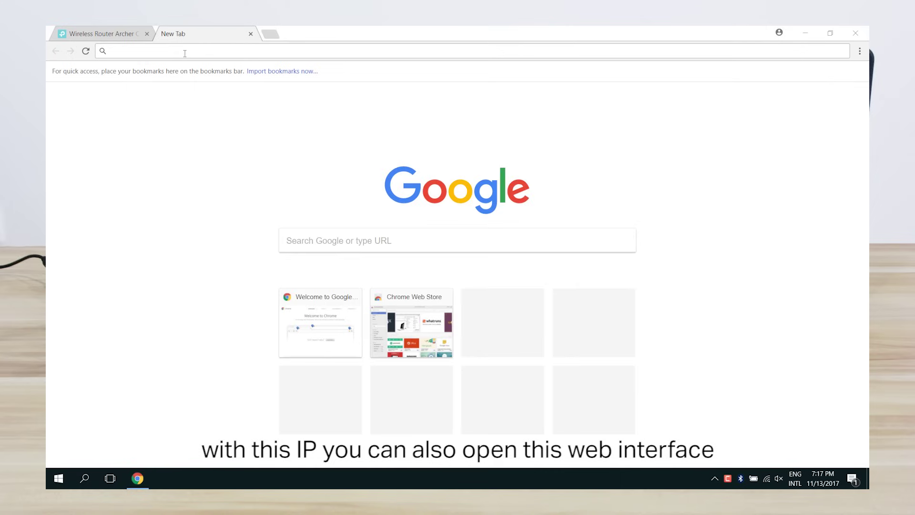
click(183, 52)
text(19)
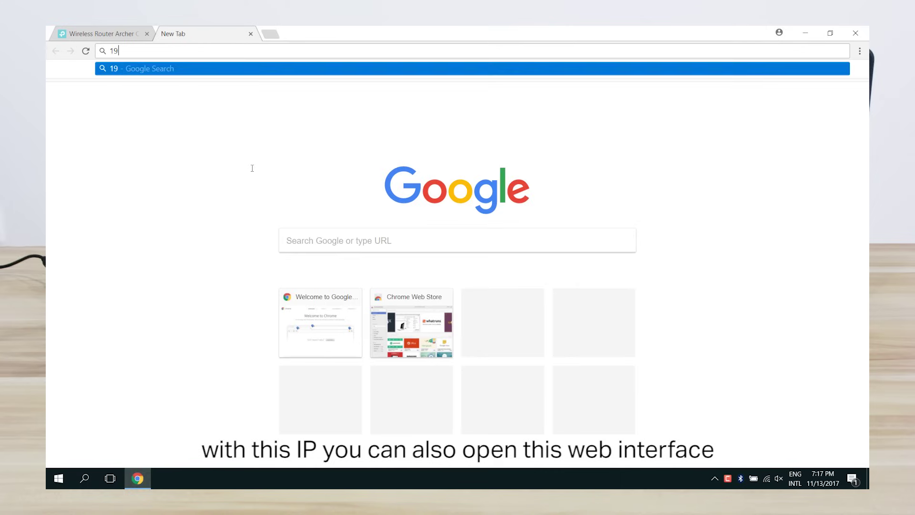
text(2.168.0.102)
key(Return)
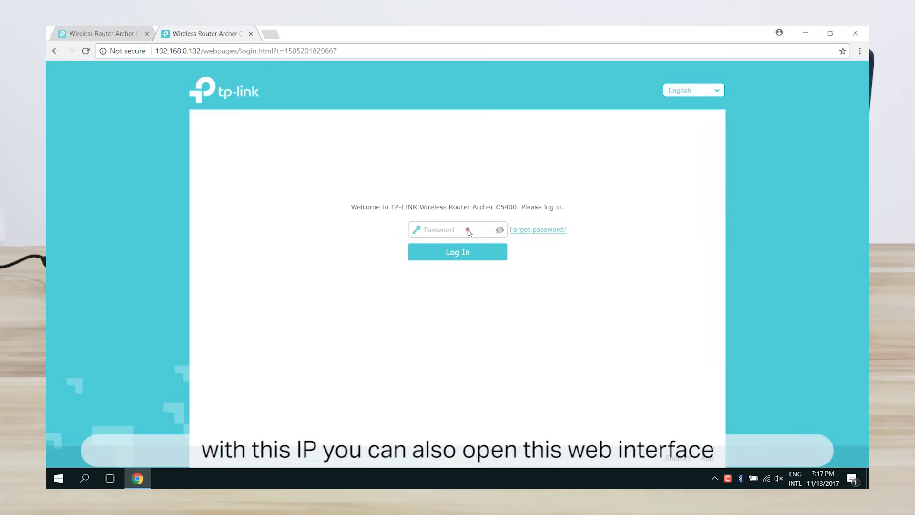
click(467, 231)
text(admin)
key(Return)
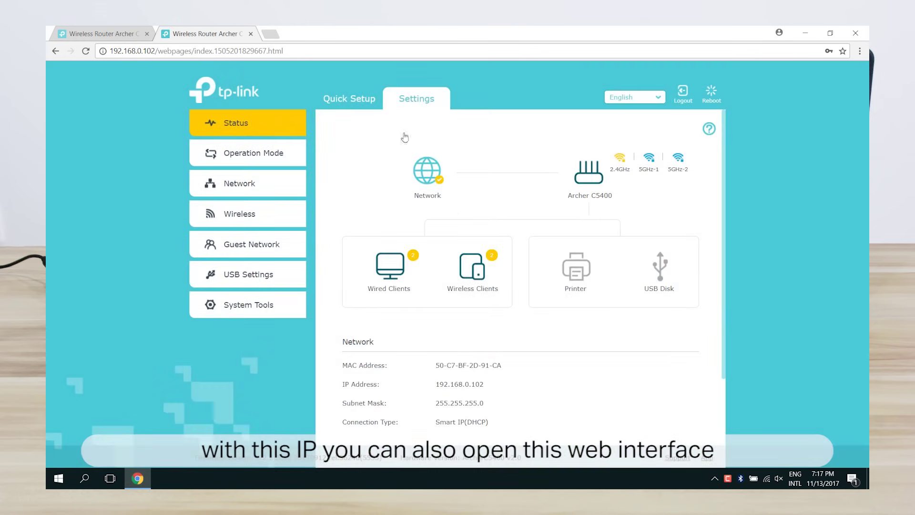
In a new tab, load 192.168.0.1 and sign in to the main TL-WR841N router.
click(275, 32)
click(328, 51)
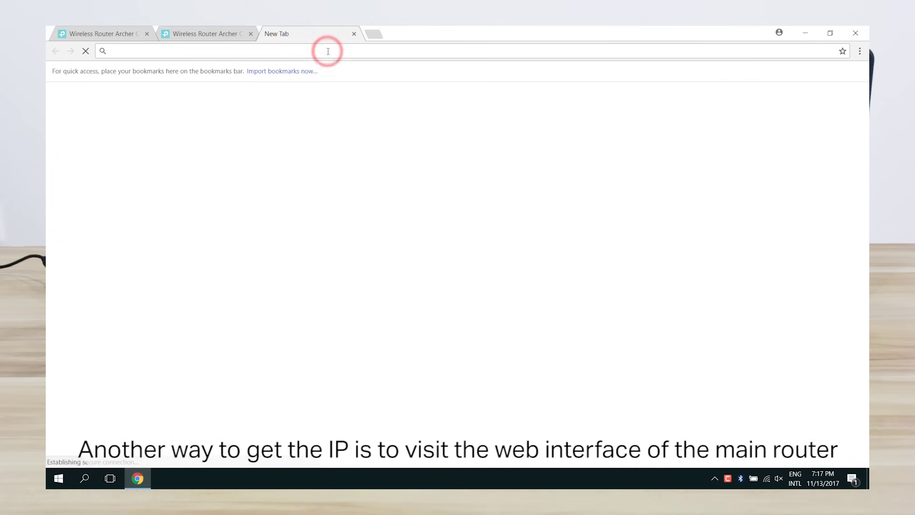
text(192.168.0.1)
key(Return)
click(455, 249)
text(a)
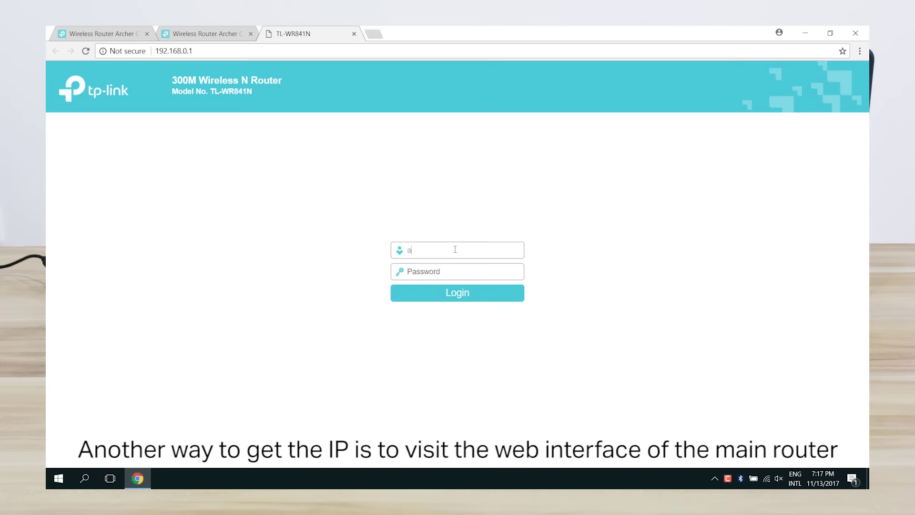
text(dmin)
key(Tab)
text(admin)
key(Return)
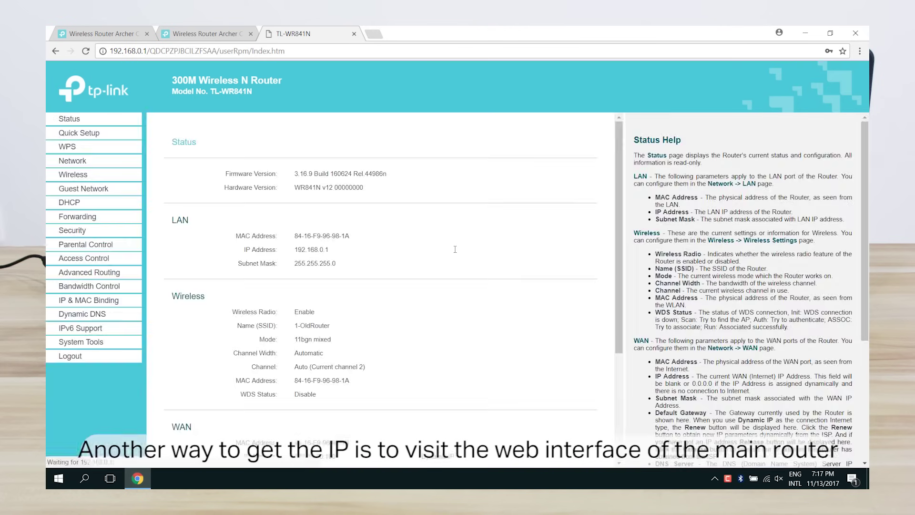
Show the DHCP Client List, where ArcherC5400 appears at 192.168.0.102.
click(105, 204)
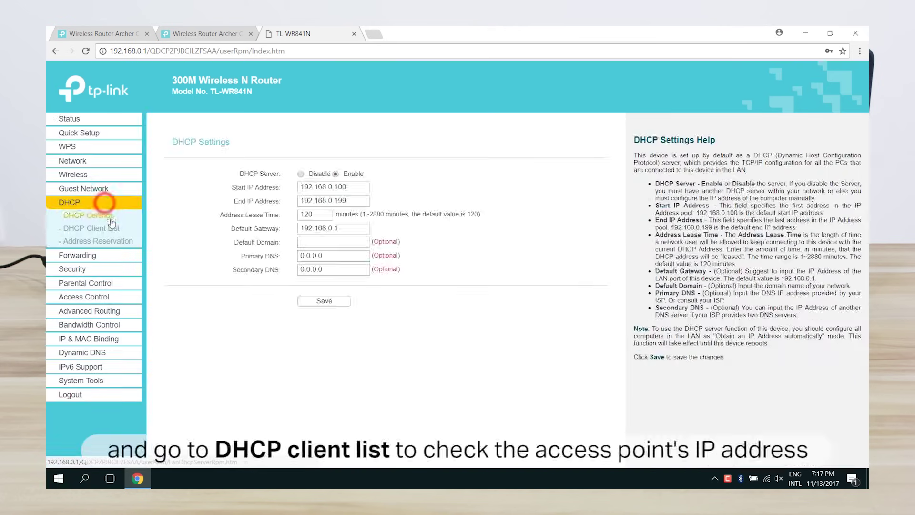
click(115, 229)
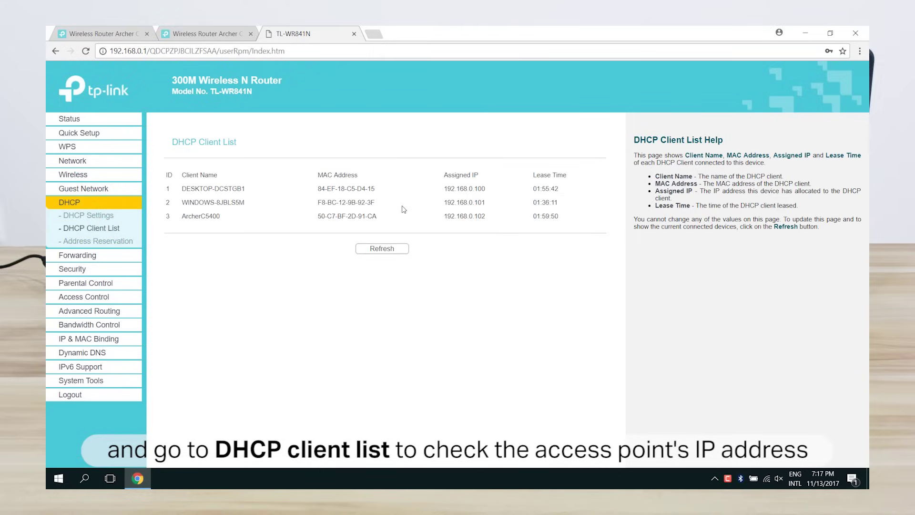
click(404, 216)
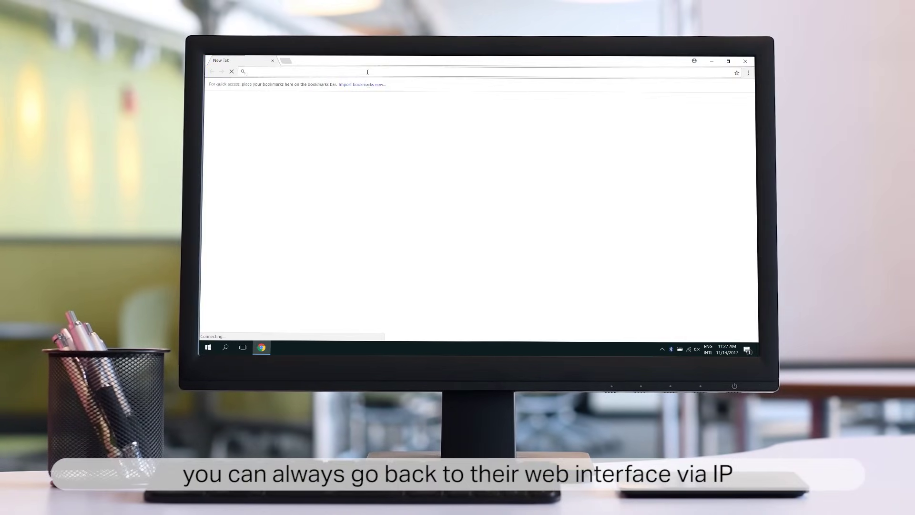
Sign in at 192.168.0.1 and view the Wireless Settings for 1-OldRouter.
text(192.)
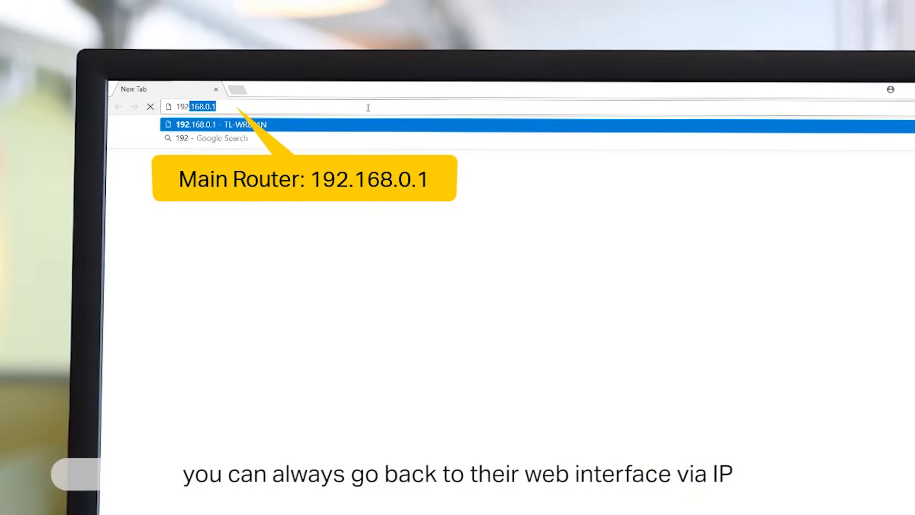
text(168.0.1)
key(Return)
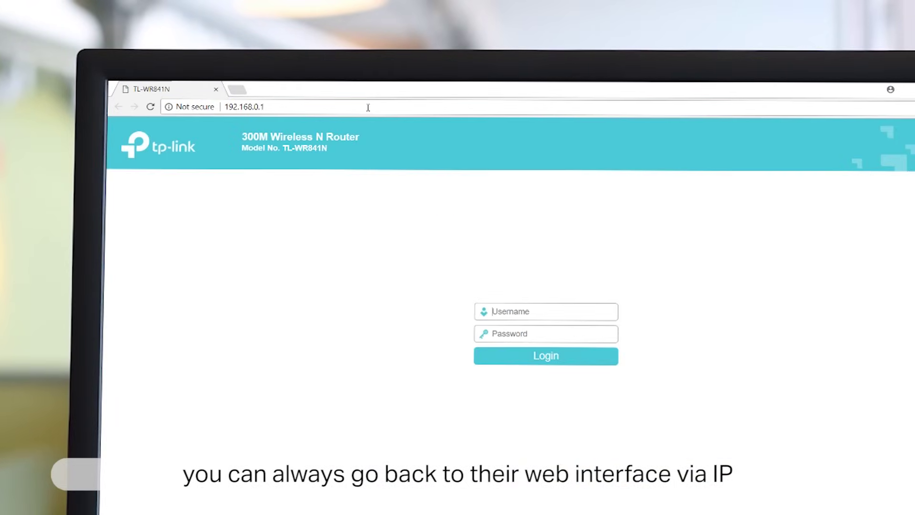
text(adm)
text(admin)
key(Return)
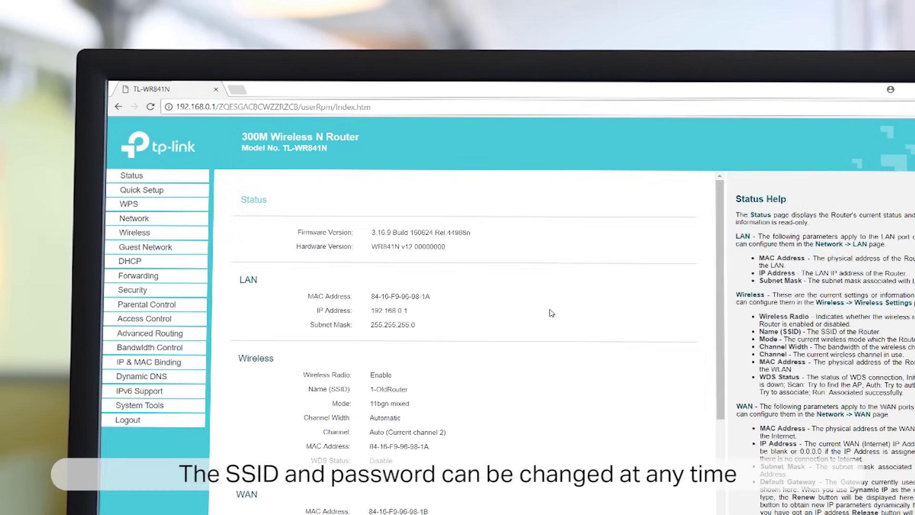
click(153, 235)
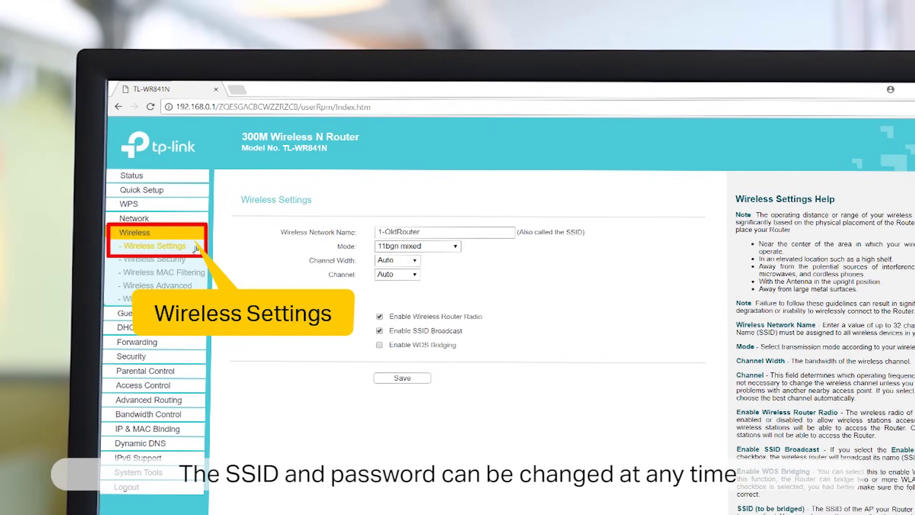
In a new tab, sign in to the Archer C5400 at 192.168.0.102 and view its 1-NewRouter Wireless Settings.
click(236, 89)
text(192.)
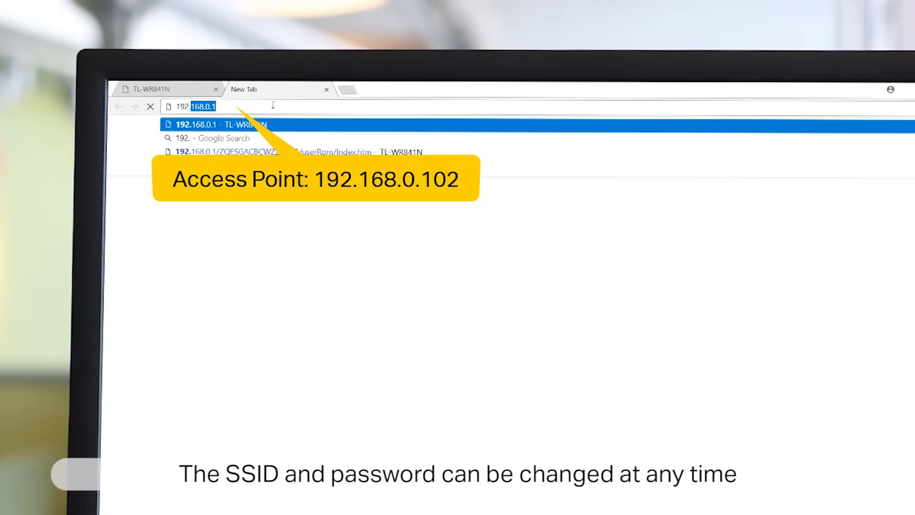
text(168.0.102)
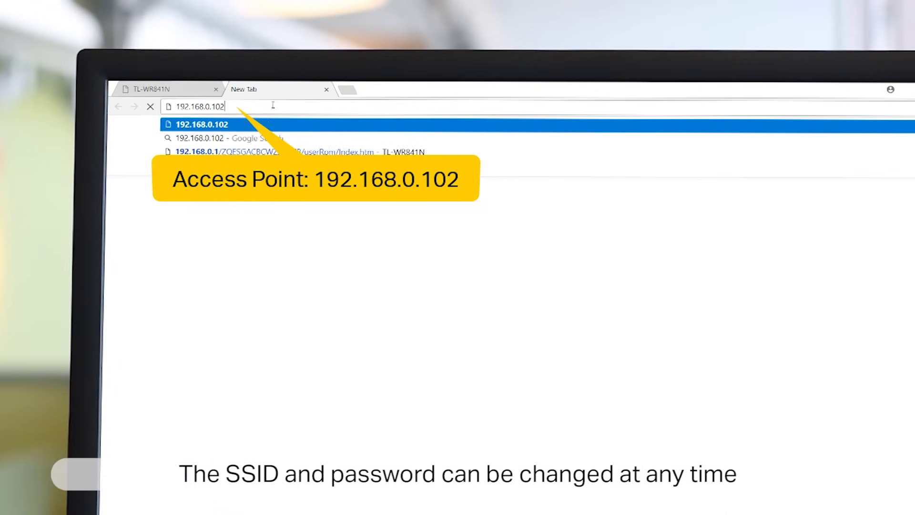
key(Return)
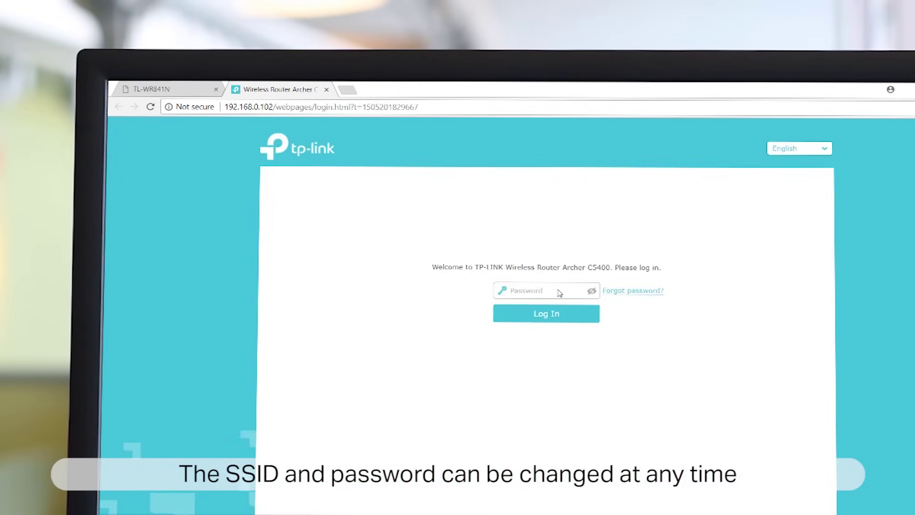
click(558, 290)
text(admin)
key(Return)
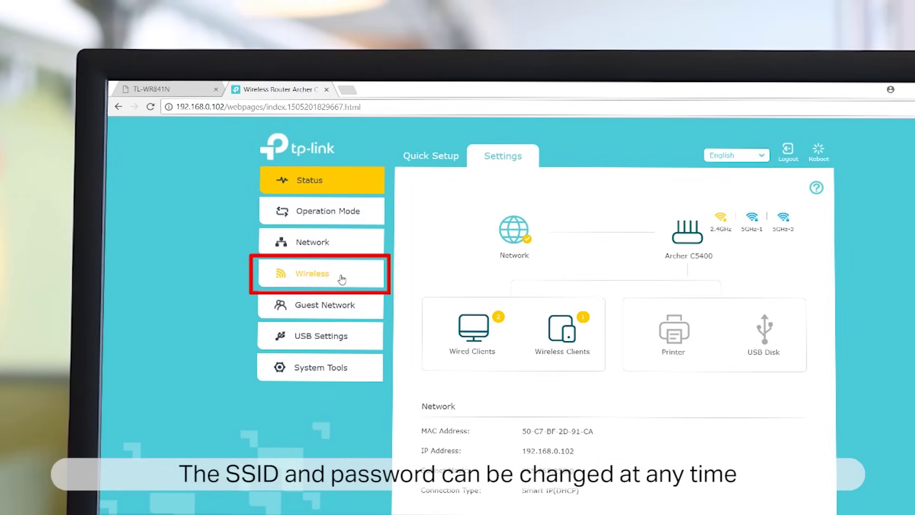
click(342, 279)
click(344, 309)
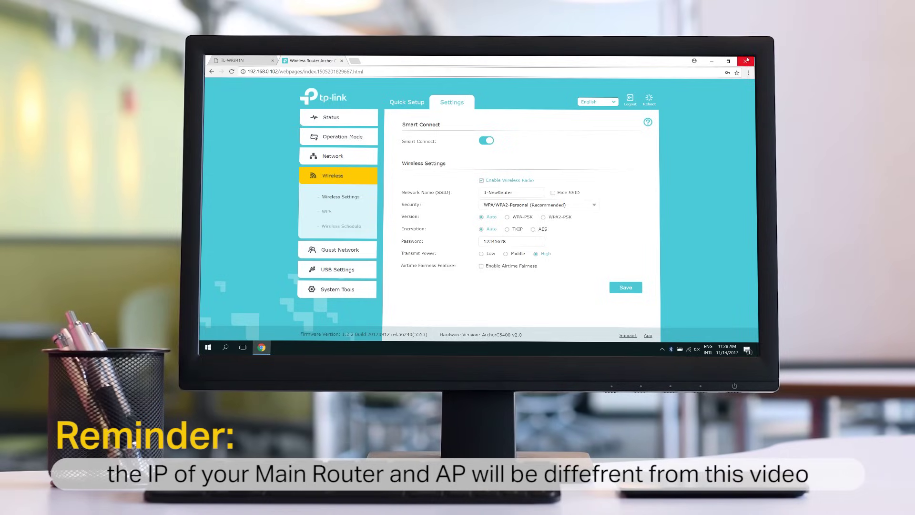
Close the Chrome window to return to the desktop.
click(744, 61)
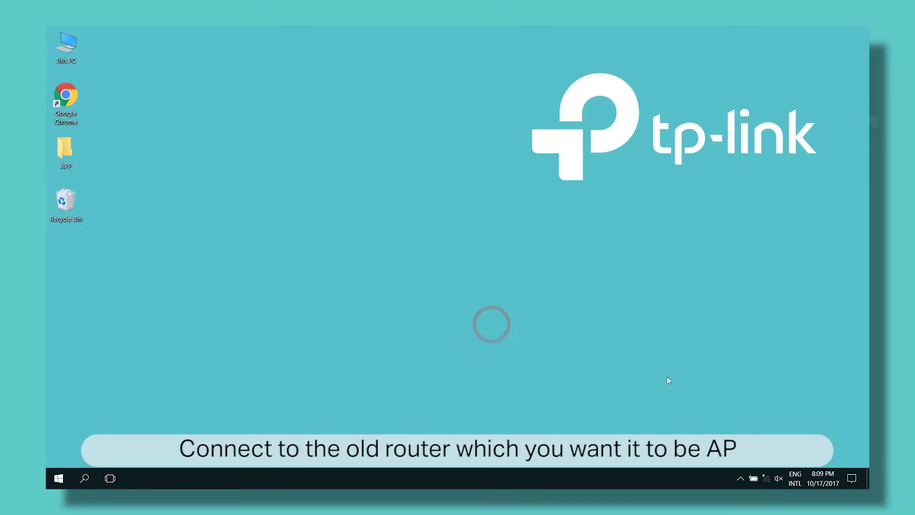
Connect the PC to the 1-OldRouter Wi-Fi network.
click(766, 478)
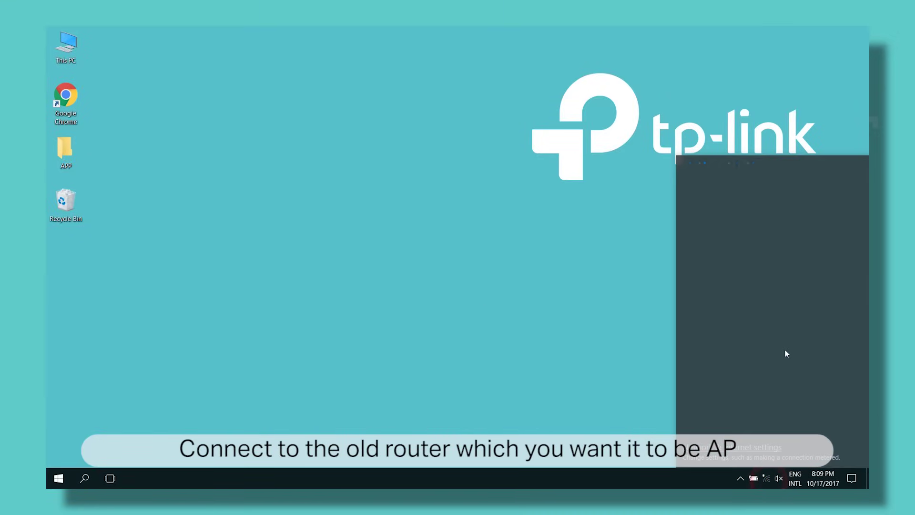
click(783, 181)
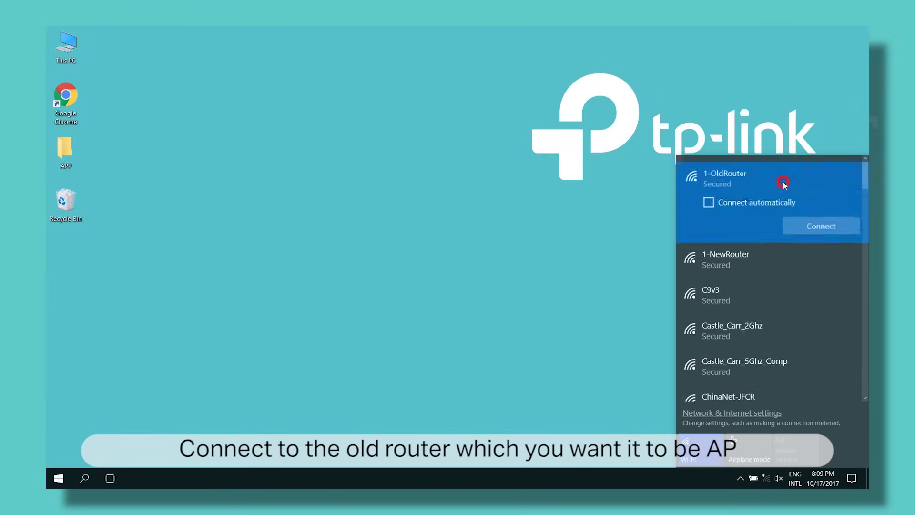
click(847, 229)
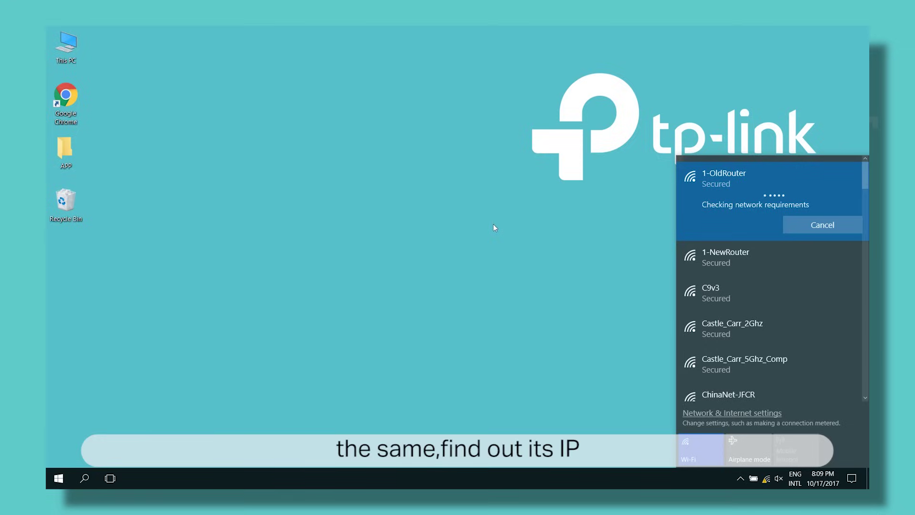
click(472, 222)
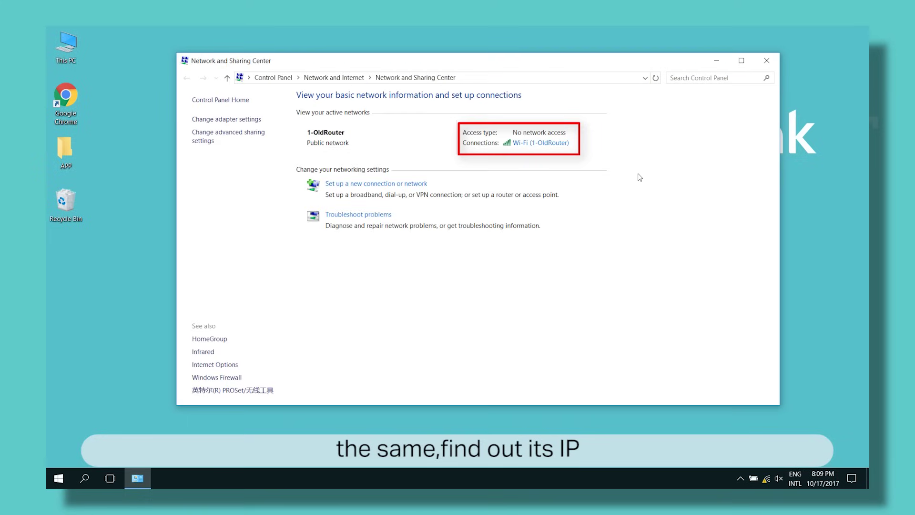
Check the Wi-Fi connection details show default gateway 192.168.0.1, then close the network windows.
click(561, 142)
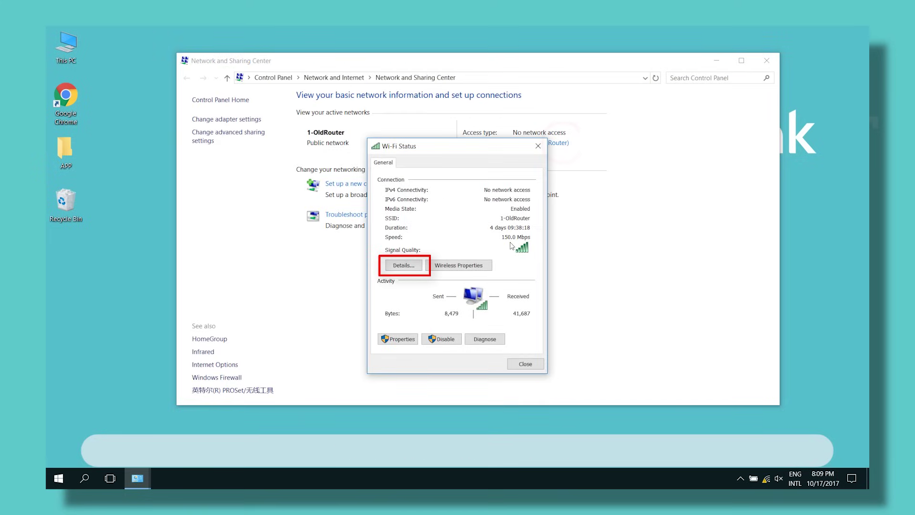
click(418, 265)
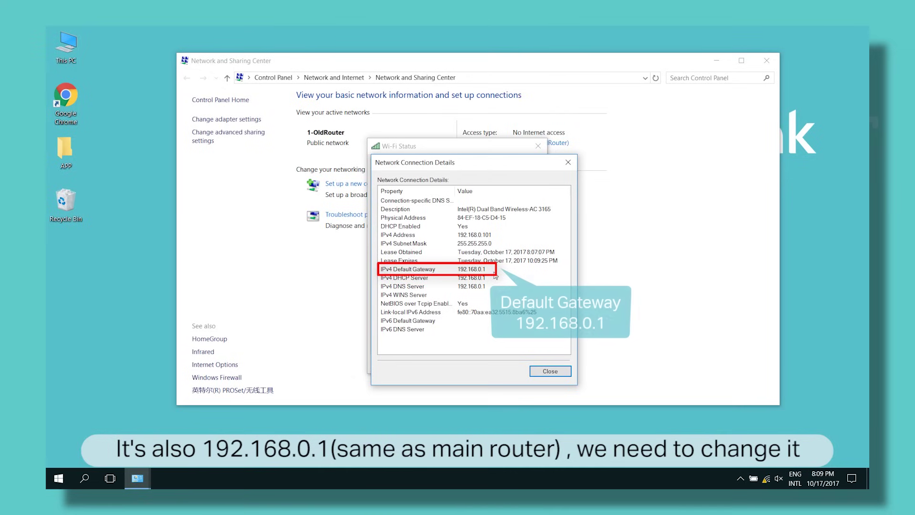
click(568, 162)
click(538, 145)
click(766, 61)
Launch the browser, go to 192.168.0.1 and sign in to the TL-WR841N.
double_click(72, 103)
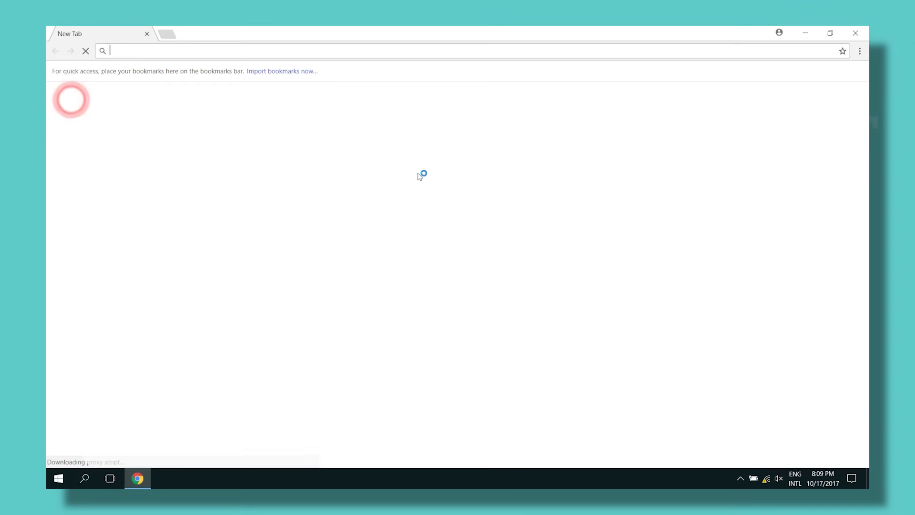
click(375, 52)
text(19)
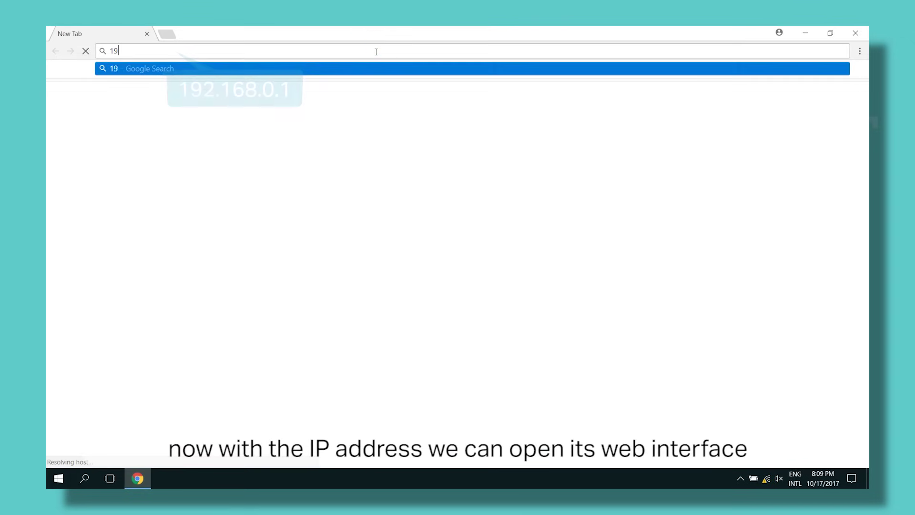
text(2.168.1)
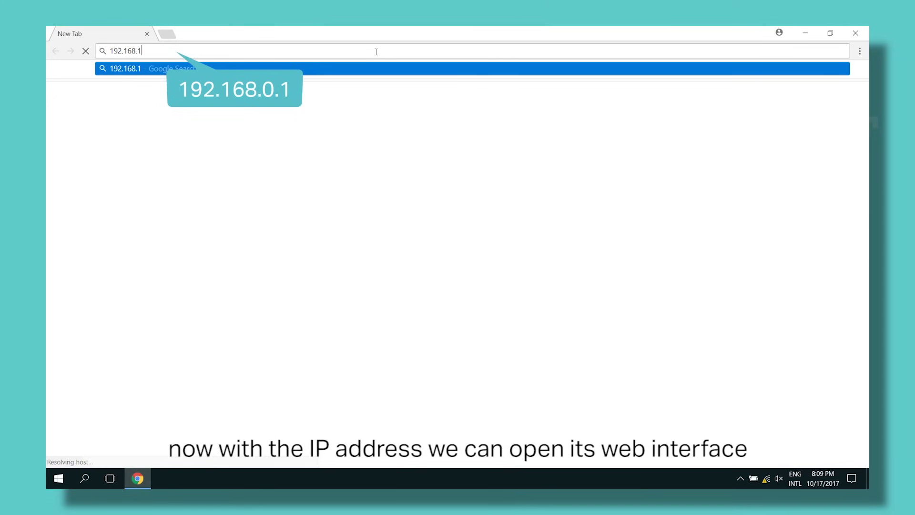
key(BackSpace)
text(0.1)
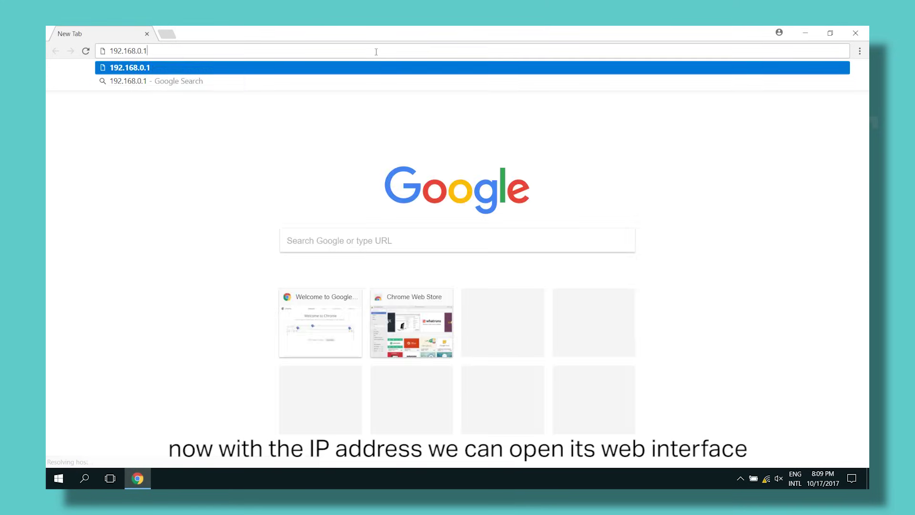
key(Return)
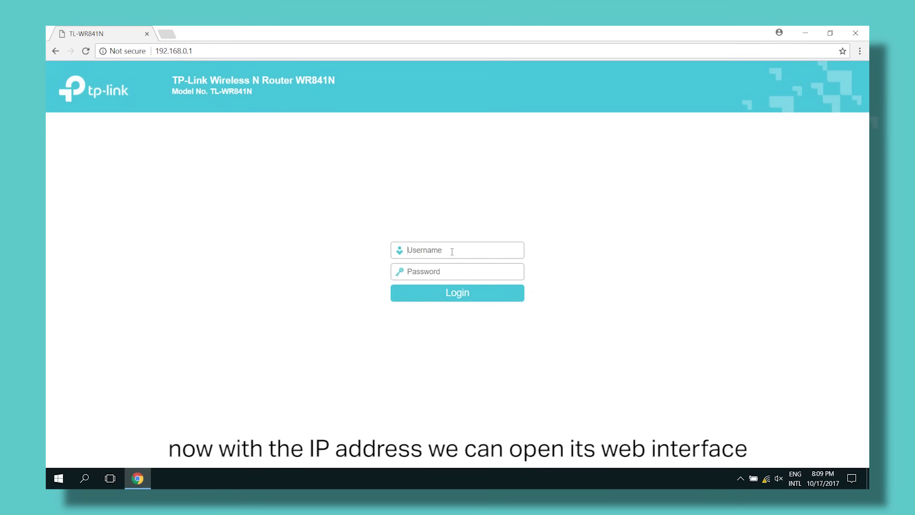
click(451, 251)
text(admin)
key(Tab)
text(adm)
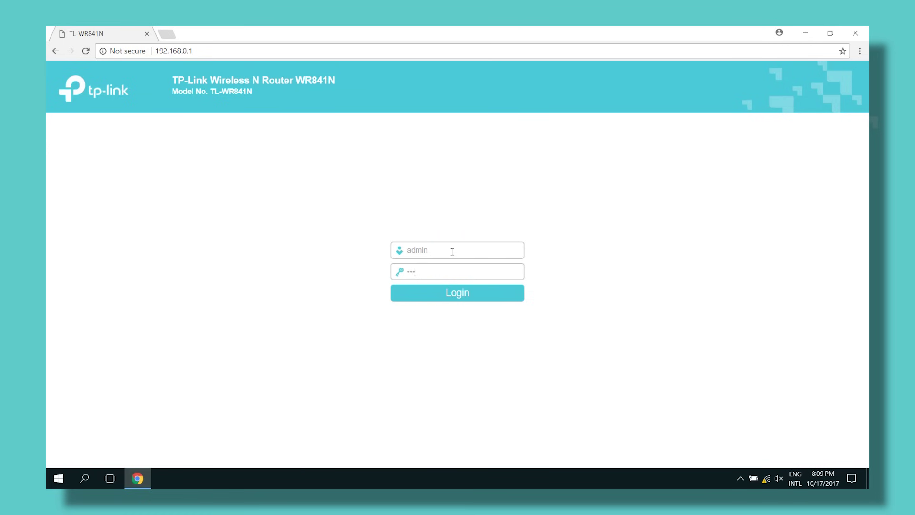
text(in)
key(Return)
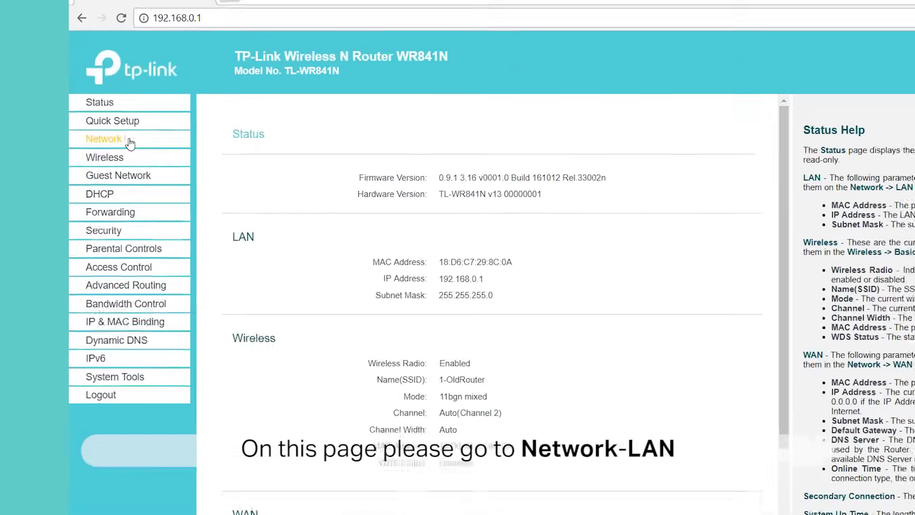
Change the LAN IP Address to 192.168.0.2 under Network > LAN and save.
click(130, 143)
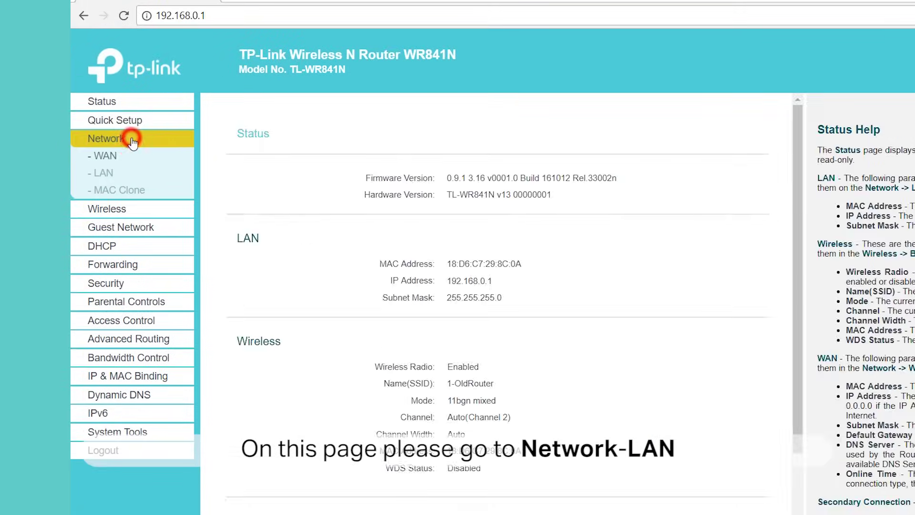
click(115, 175)
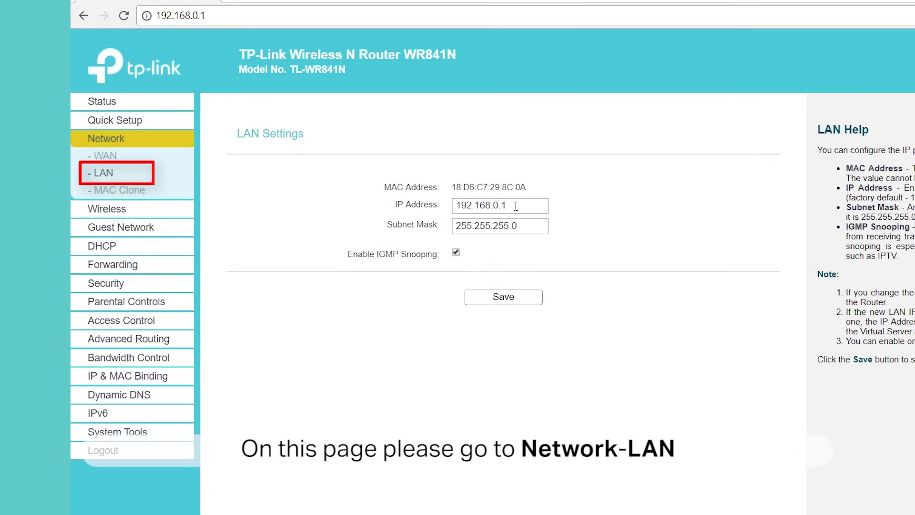
drag(519, 205, 447, 208)
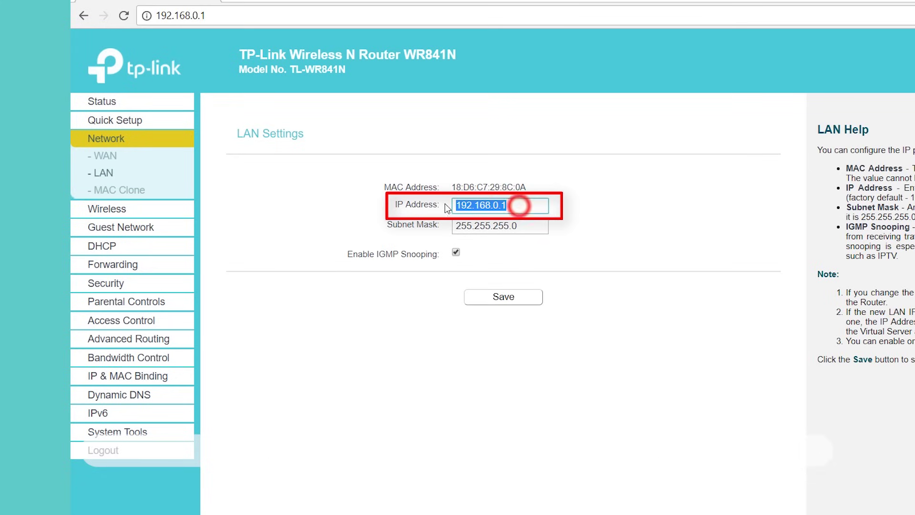
text(192)
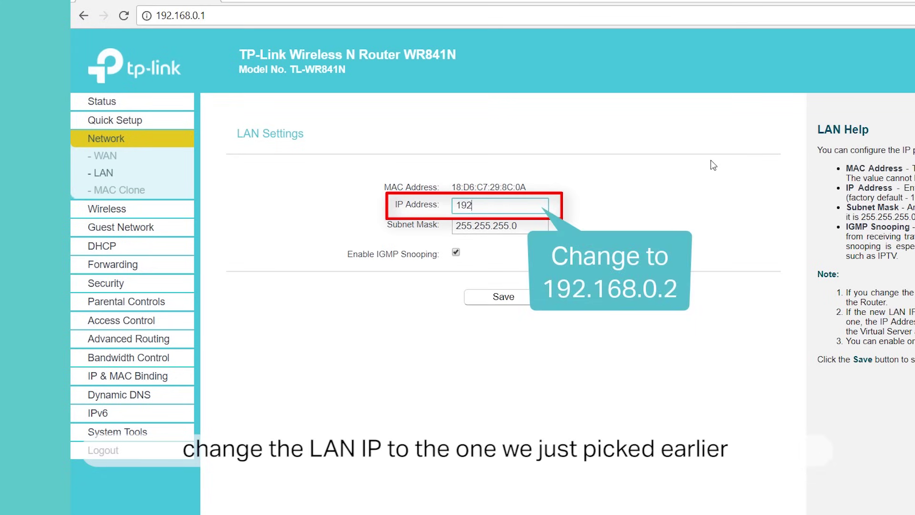
text(.168.0.2)
click(688, 208)
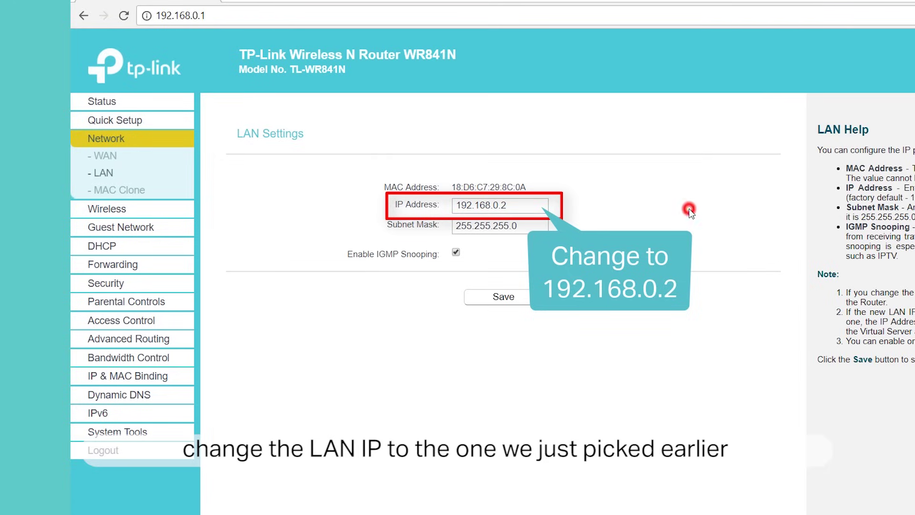
click(523, 299)
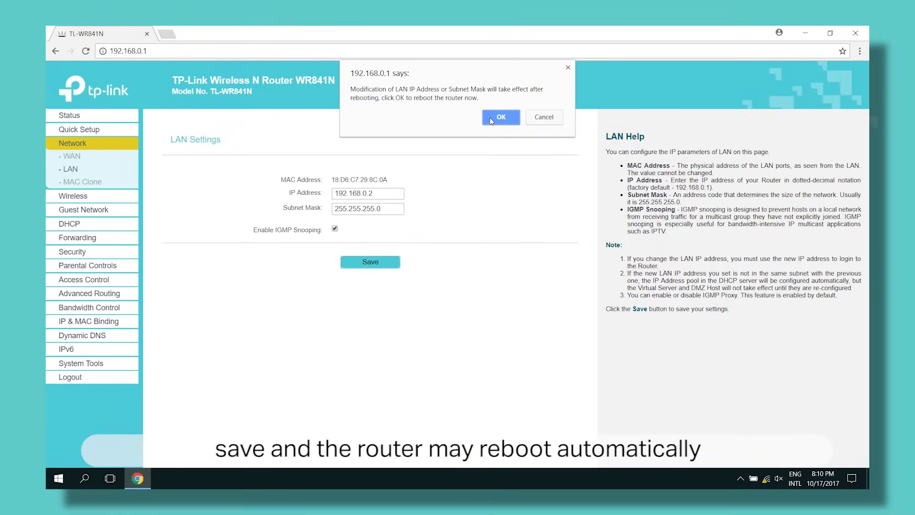
Confirm the router reboot and reconnect to the 1-OldRouter Wi-Fi.
click(491, 119)
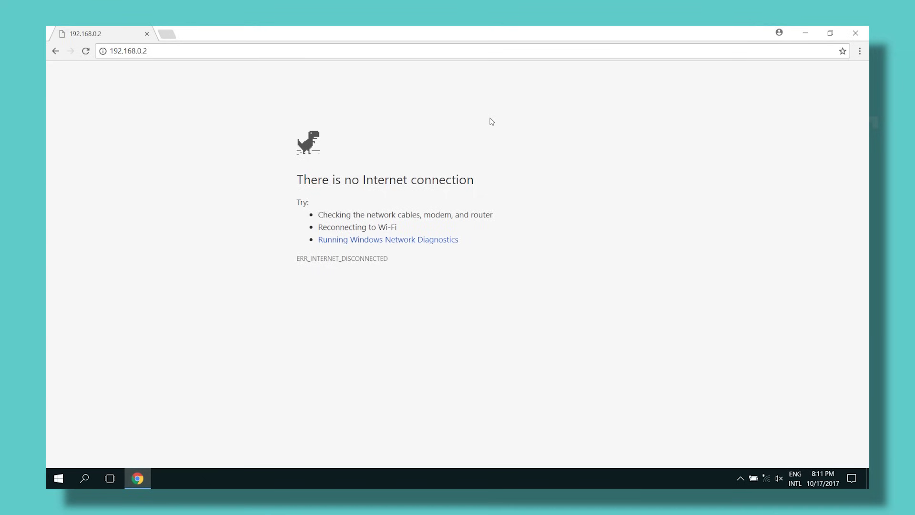
click(767, 479)
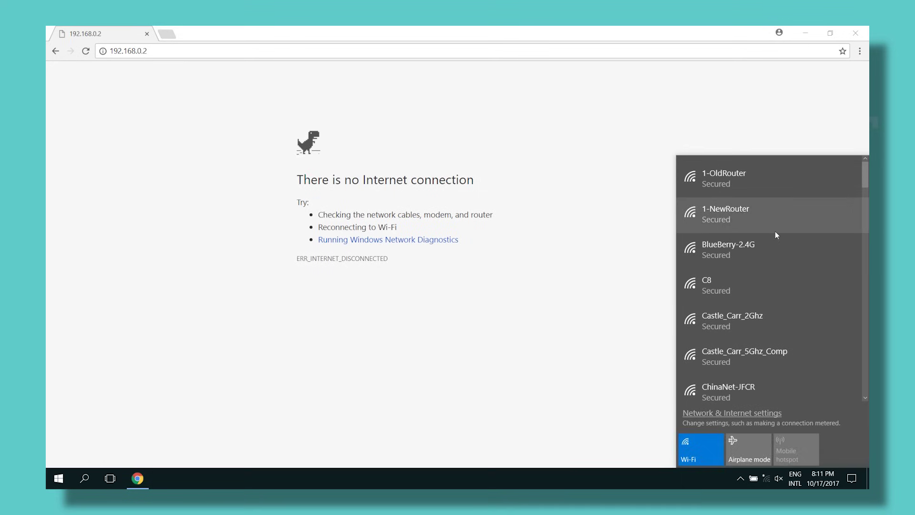
click(790, 185)
click(847, 227)
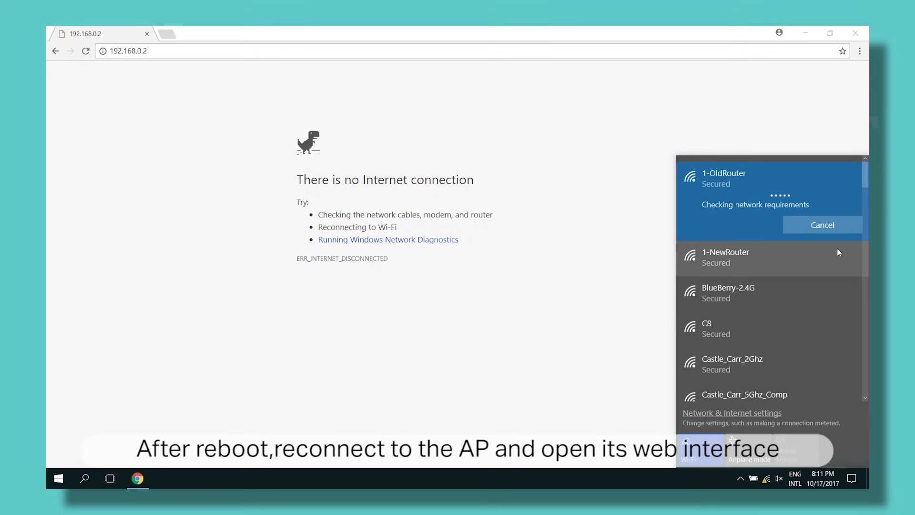
click(527, 248)
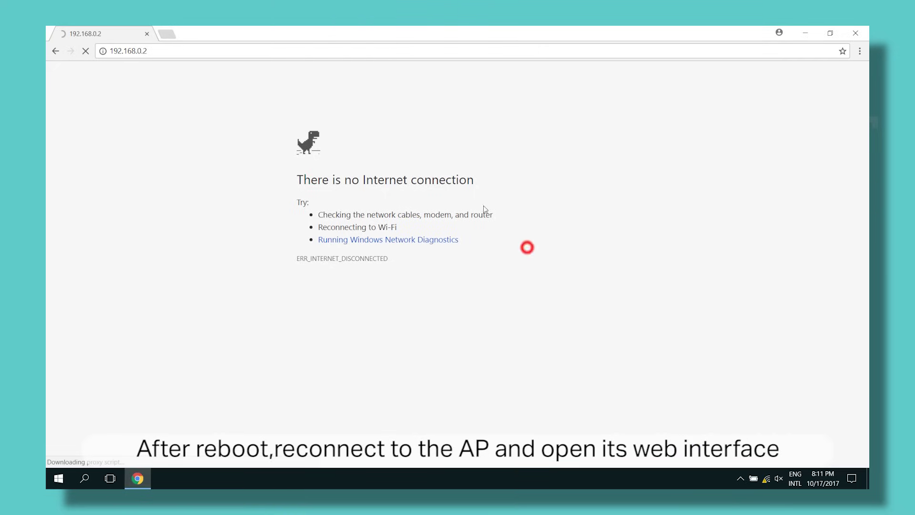
Sign back in to the router at 192.168.0.2 to reach its Status page.
click(216, 49)
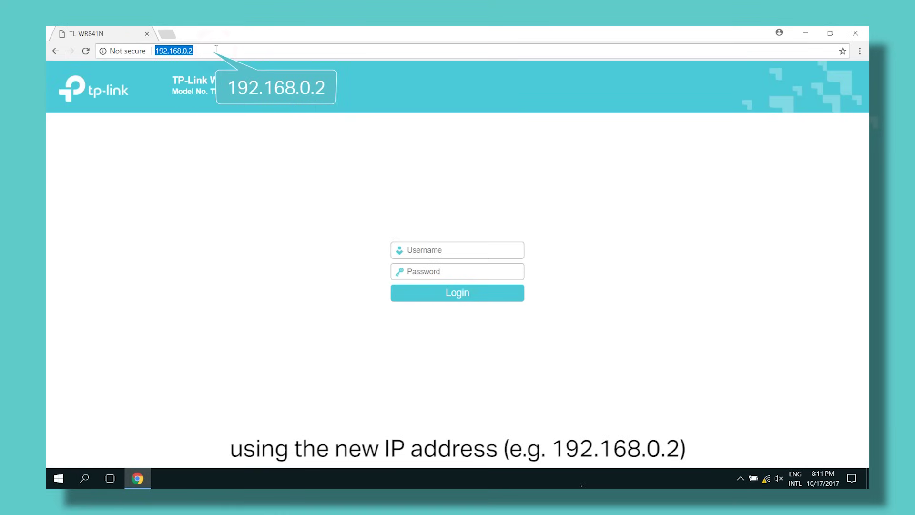
click(325, 156)
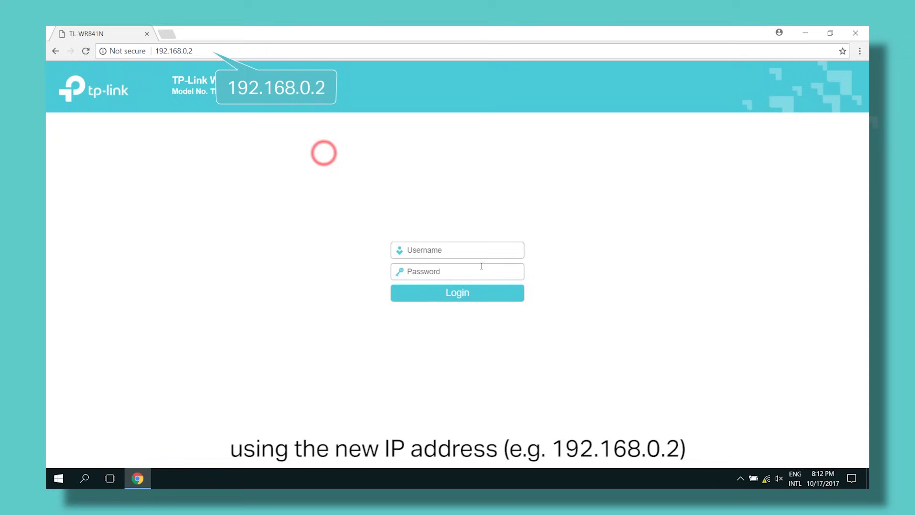
click(480, 249)
text(admin)
key(Tab)
text(a)
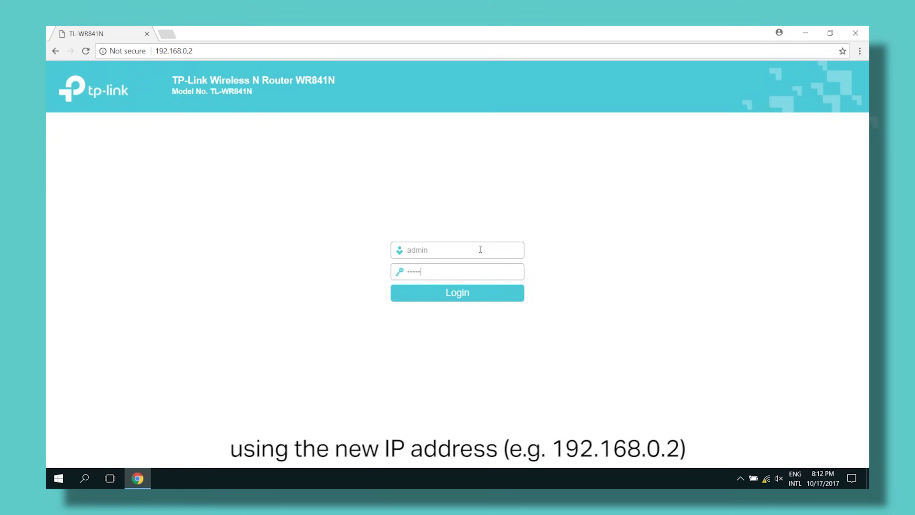
text(dmin)
key(Return)
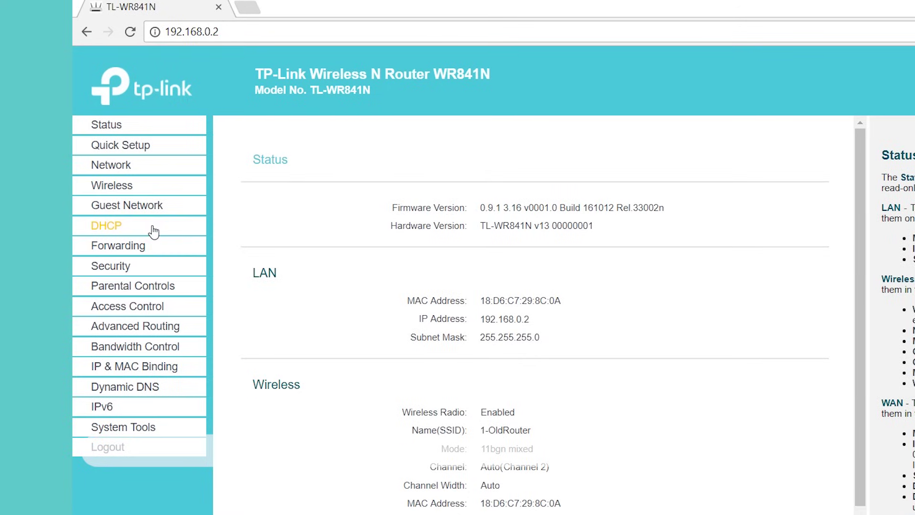
Set the DHCP Server to Disable in DHCP Settings and save.
click(101, 186)
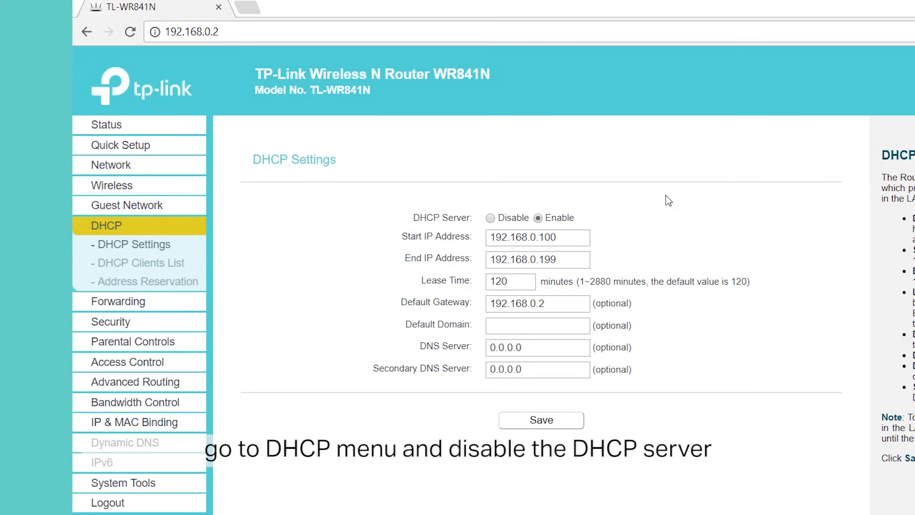
click(491, 218)
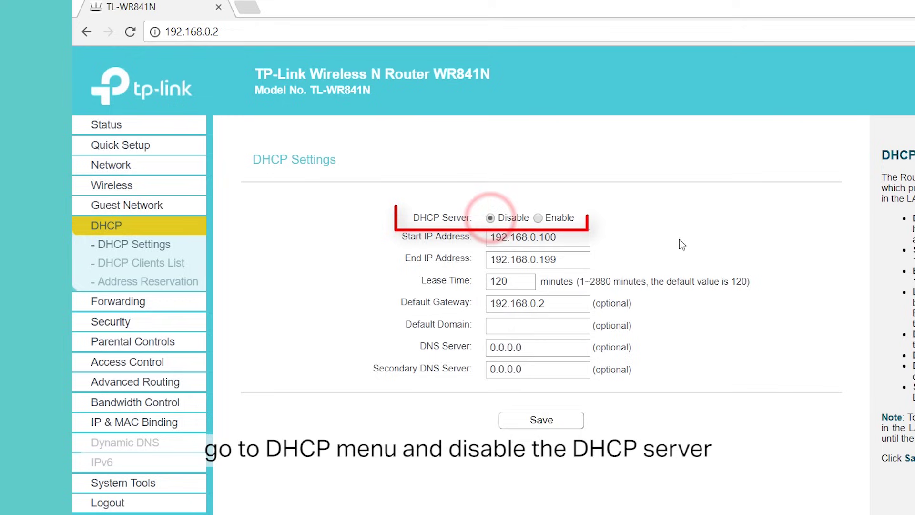
click(567, 425)
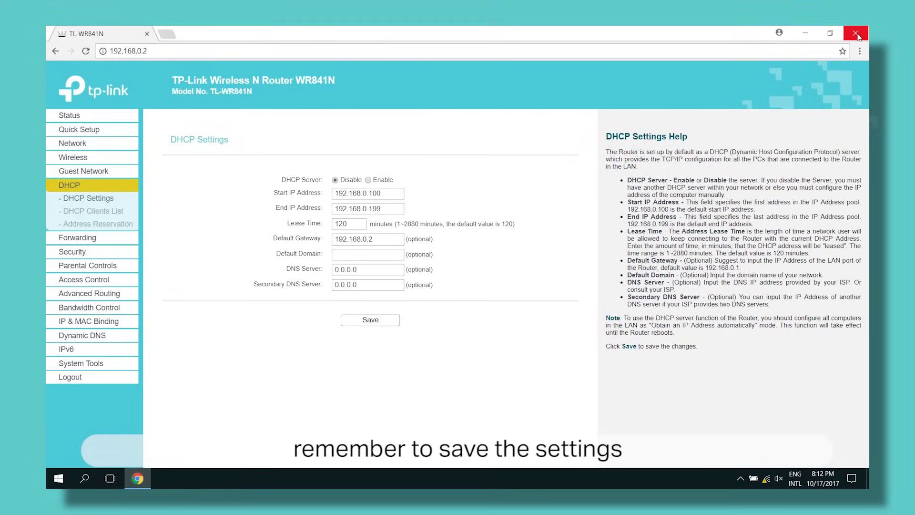
Close the Chrome window, leaving the Windows desktop visible.
click(856, 34)
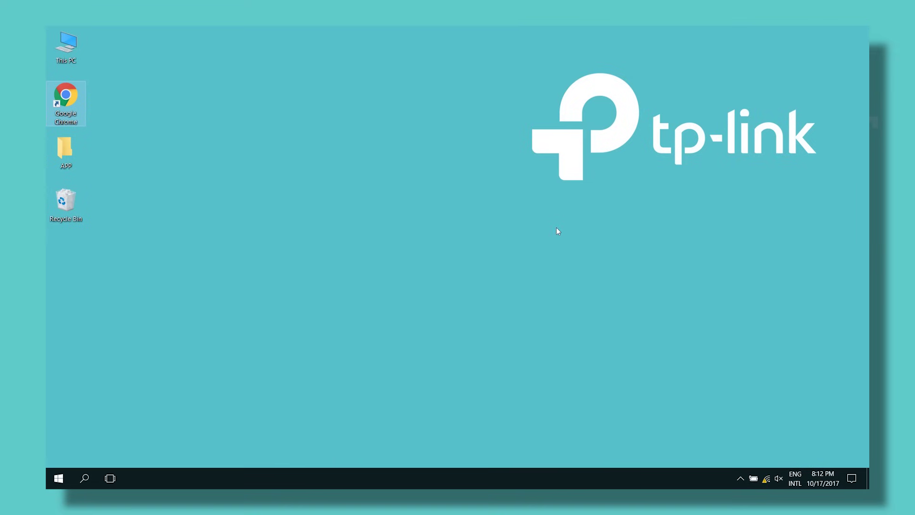